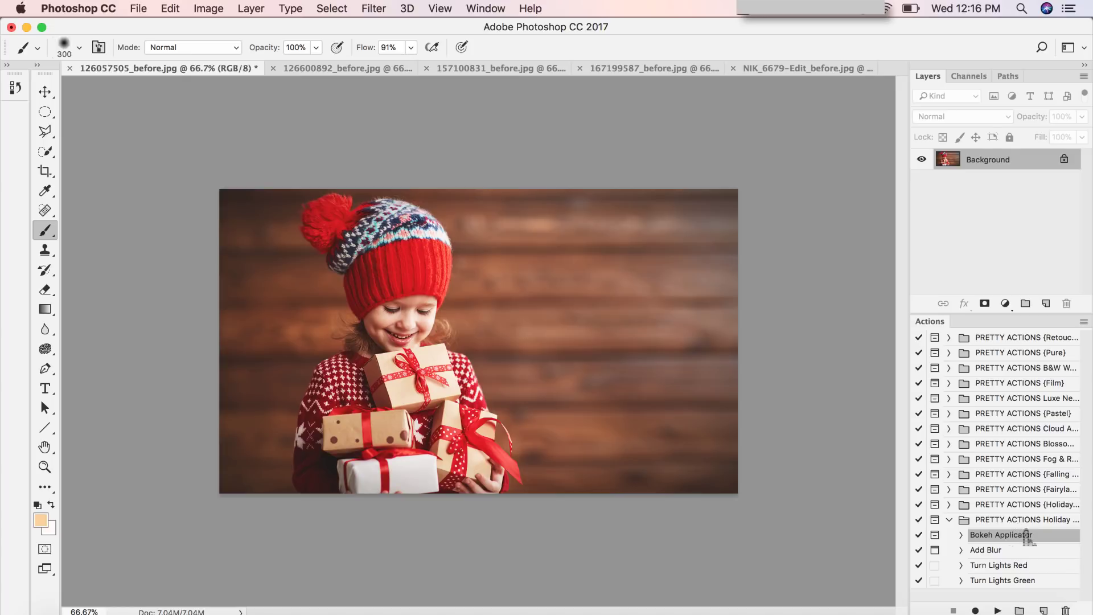
# - Run the Bokeh Applicator action on the photo and select Bokeh Strings 2.jpg as the overlay file
pyautogui.moveTo(1027, 538); pyautogui.dragTo(989, 561)
pyautogui.moveTo(989, 560); pyautogui.dragTo(655, 441)
pyautogui.click(997, 610)
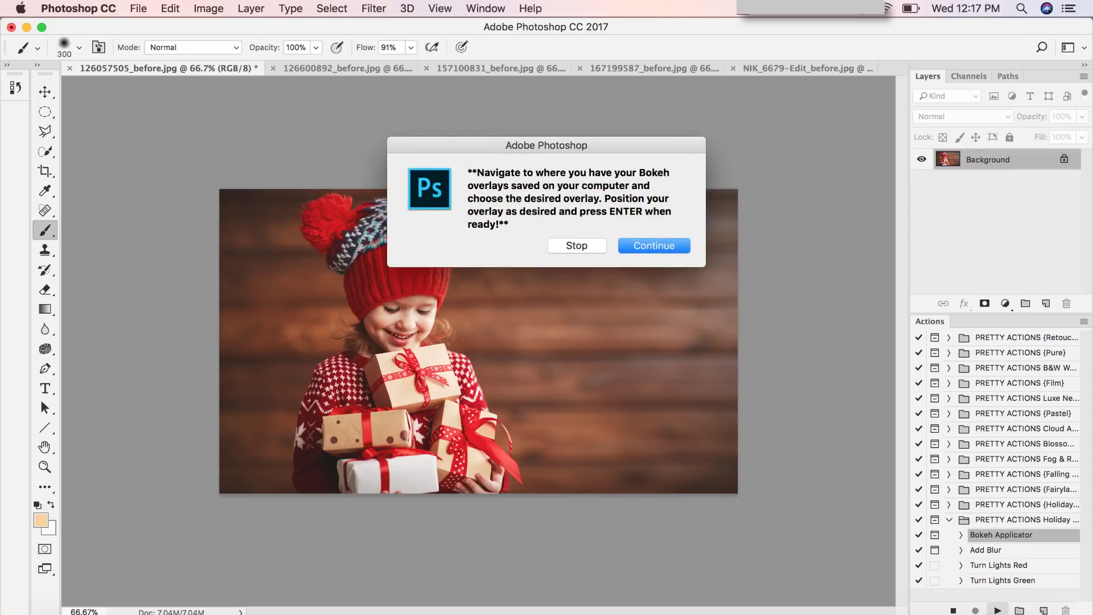
pyautogui.press('Return')
pyautogui.scroll(-2, 559, 260)
pyautogui.scroll(-10, 559, 260)
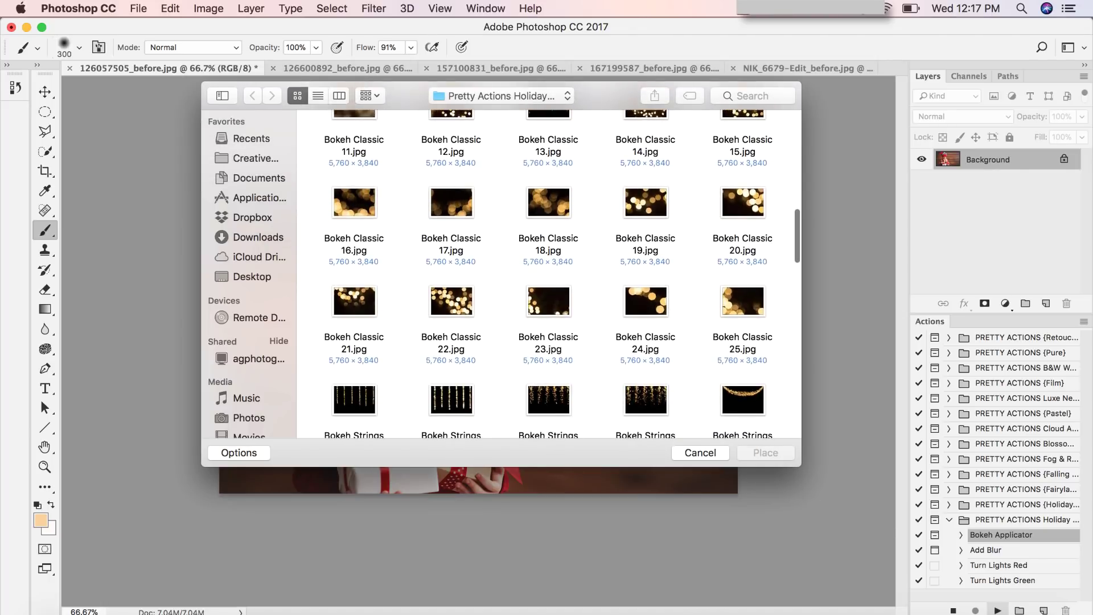
pyautogui.scroll(-2, 559, 260)
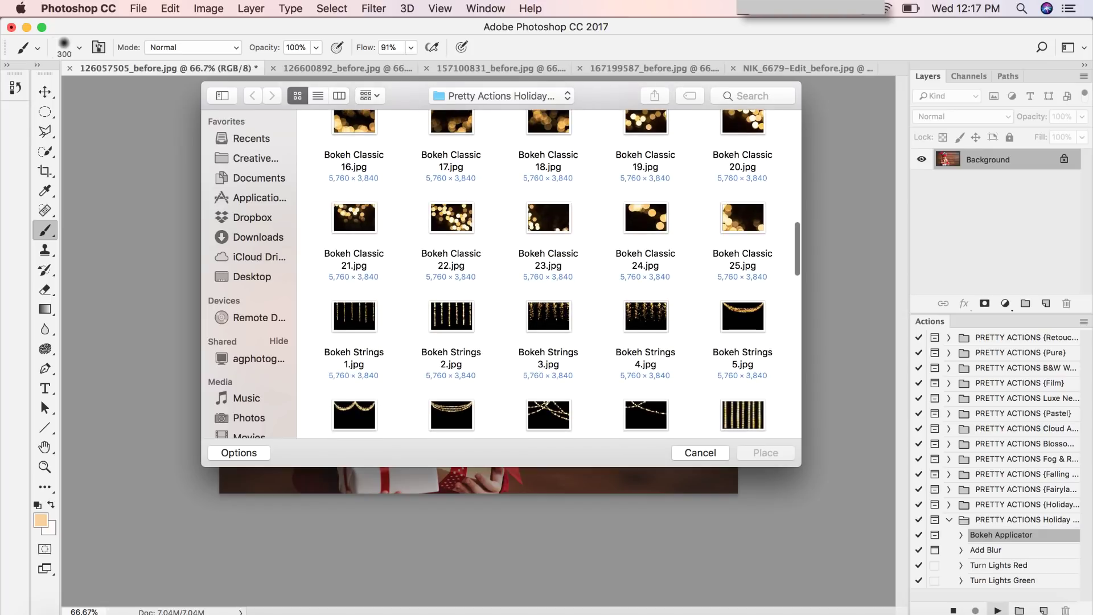
pyautogui.click(451, 316)
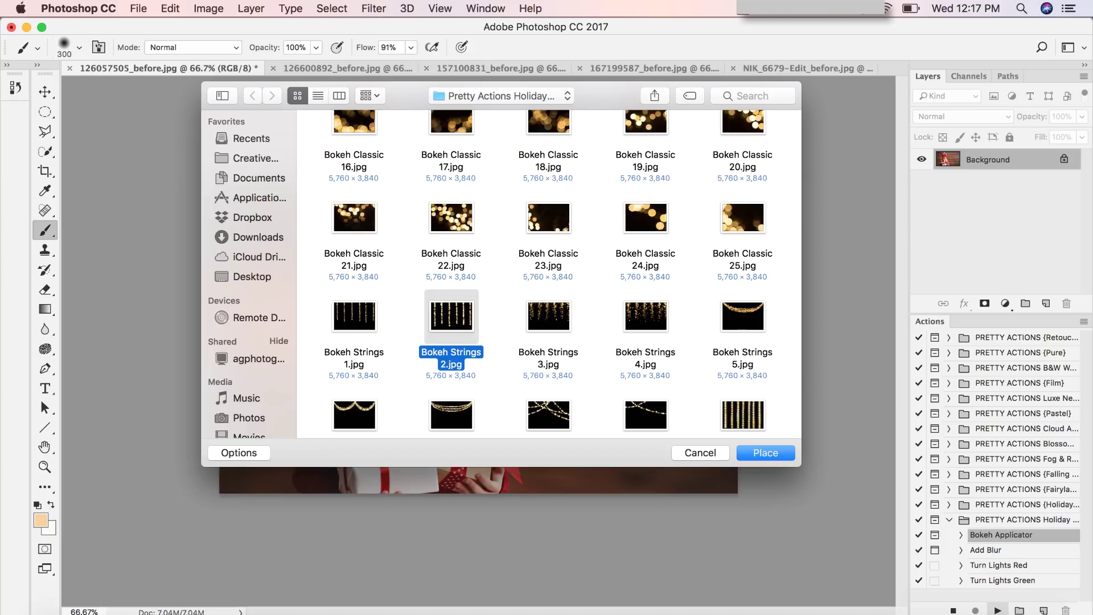
# - Browse the overlay folder's multicolour, classic, candy cane, gingerbread, snowflake, star and tree bokeh images
pyautogui.scroll(2, 550, 273)
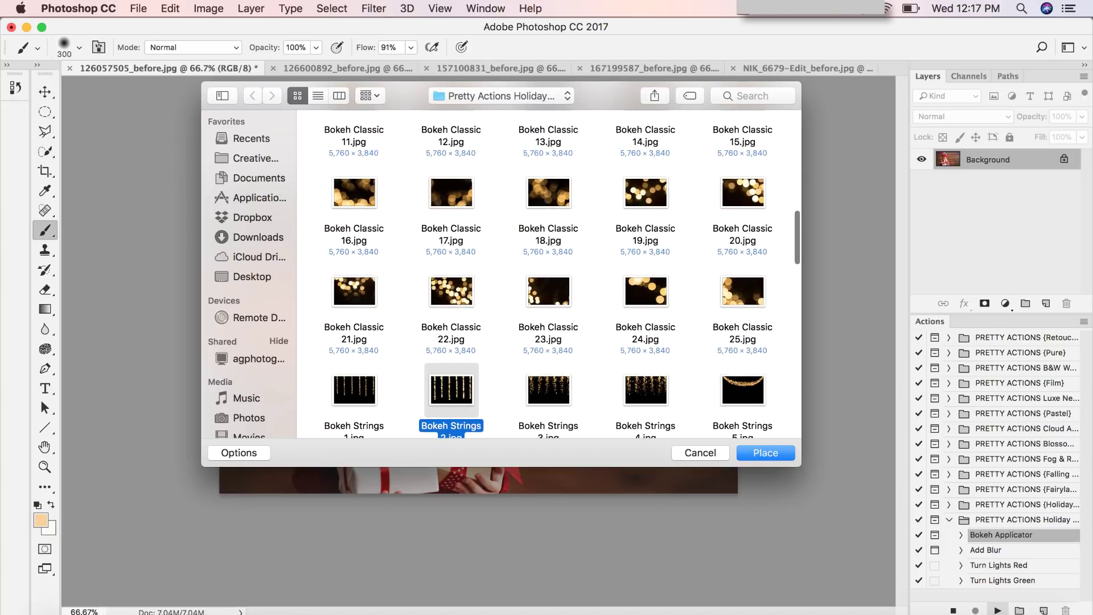
pyautogui.scroll(5, 549, 273)
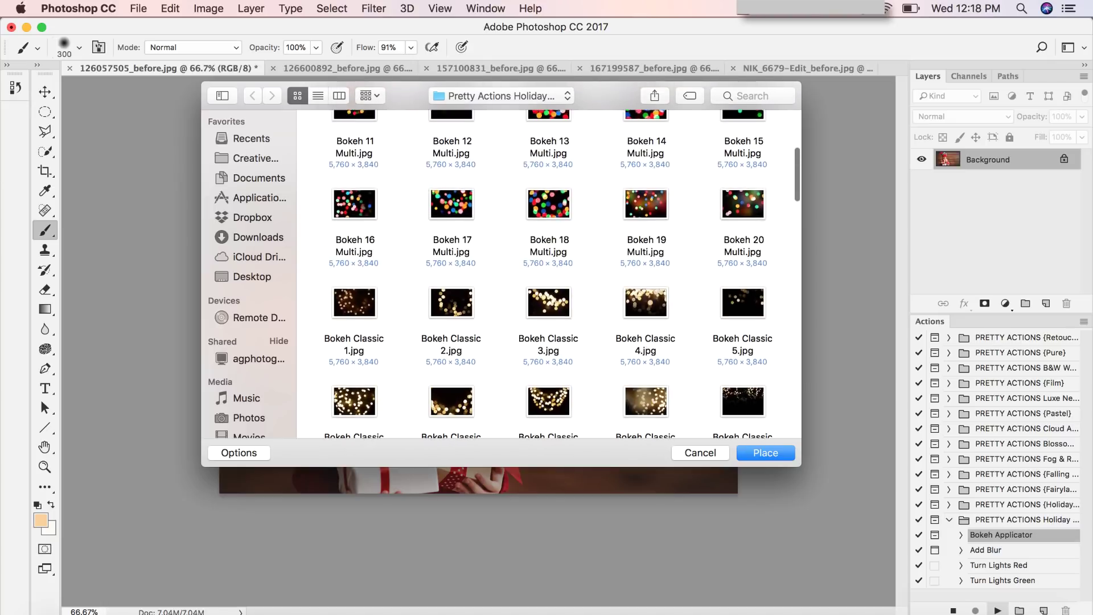
pyautogui.scroll(3, 549, 273)
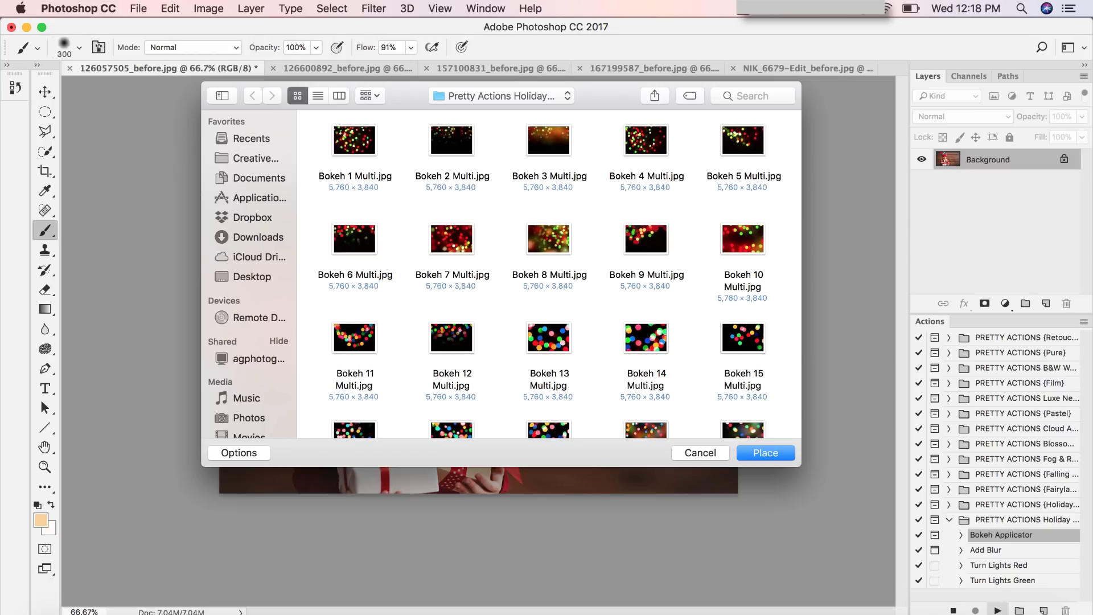
pyautogui.scroll(-3, 549, 273)
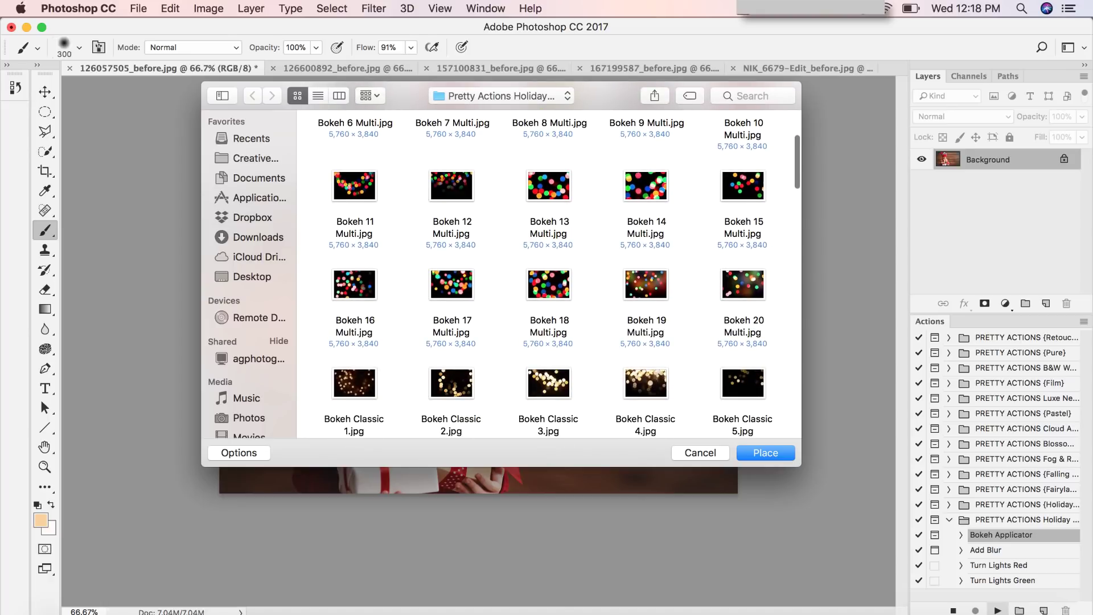
pyautogui.scroll(-3, 549, 273)
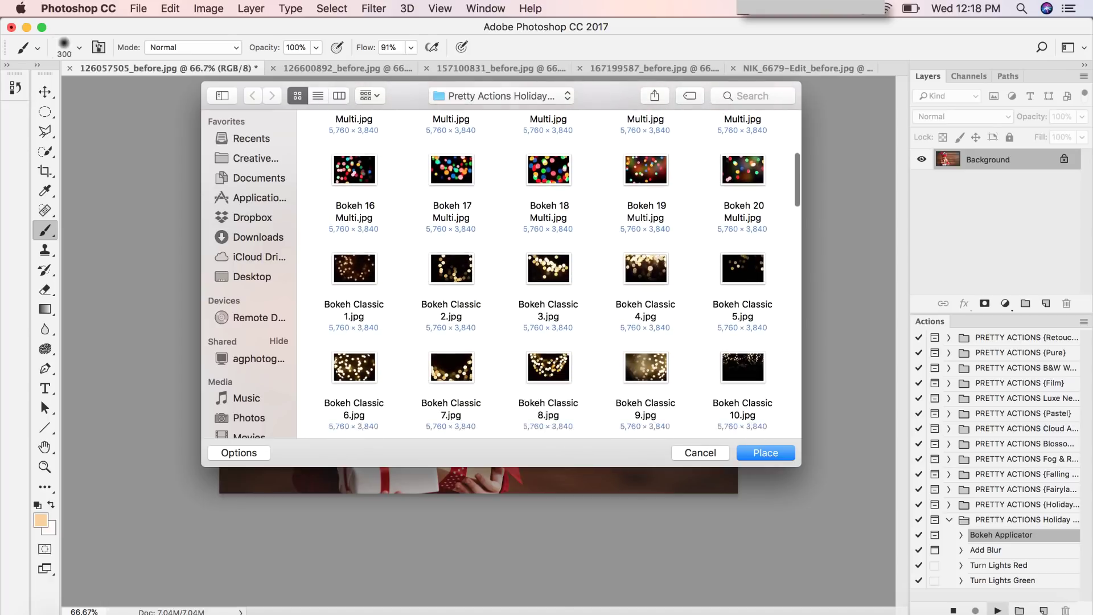
pyautogui.scroll(1, 549, 273)
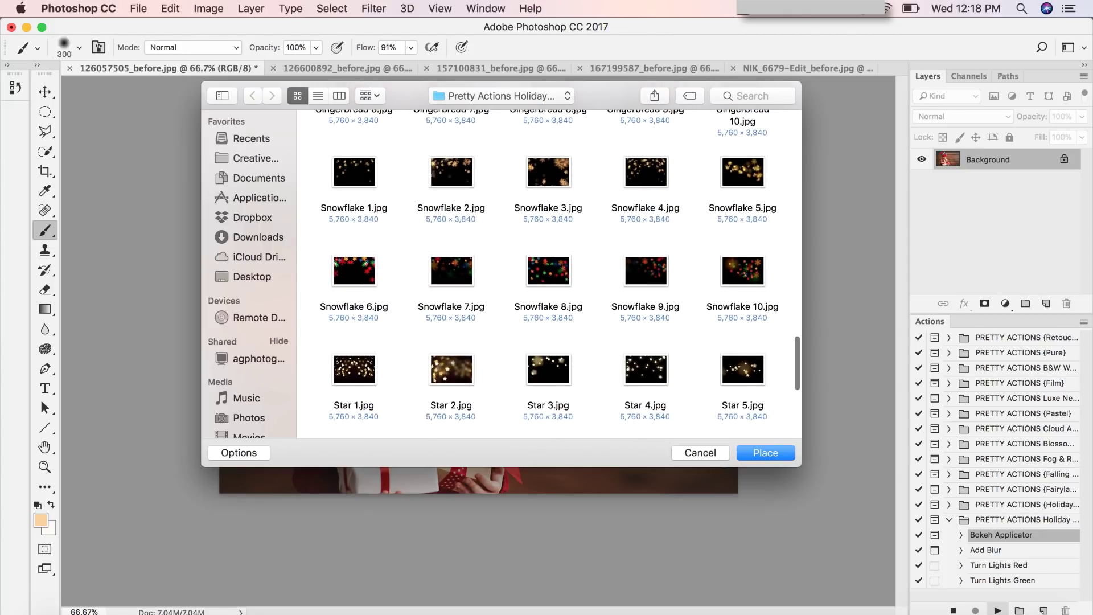
pyautogui.scroll(-5, 549, 273)
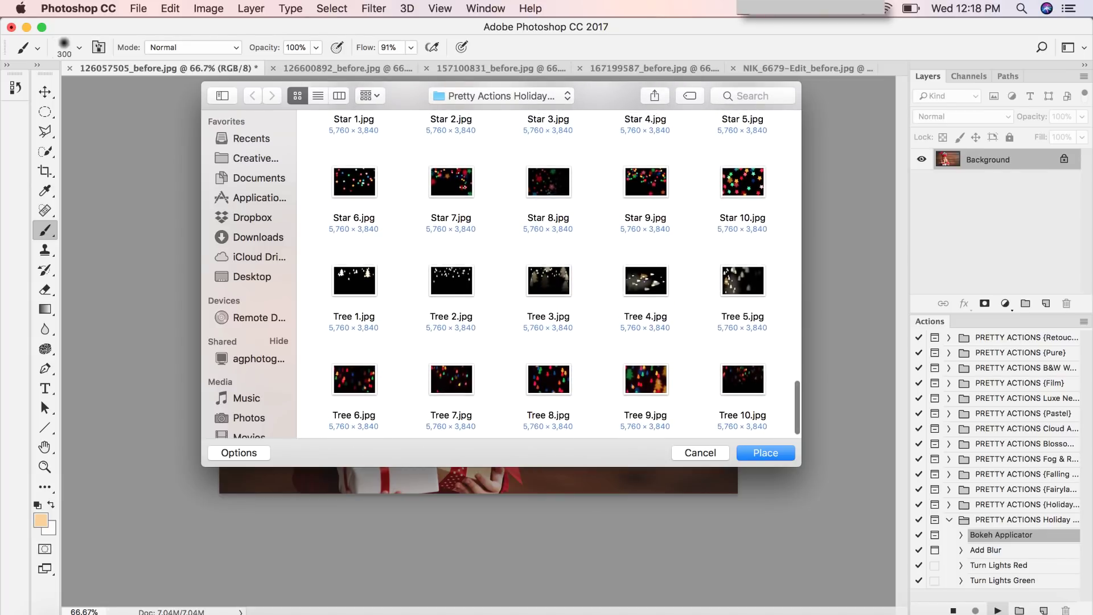
pyautogui.scroll(15, 549, 273)
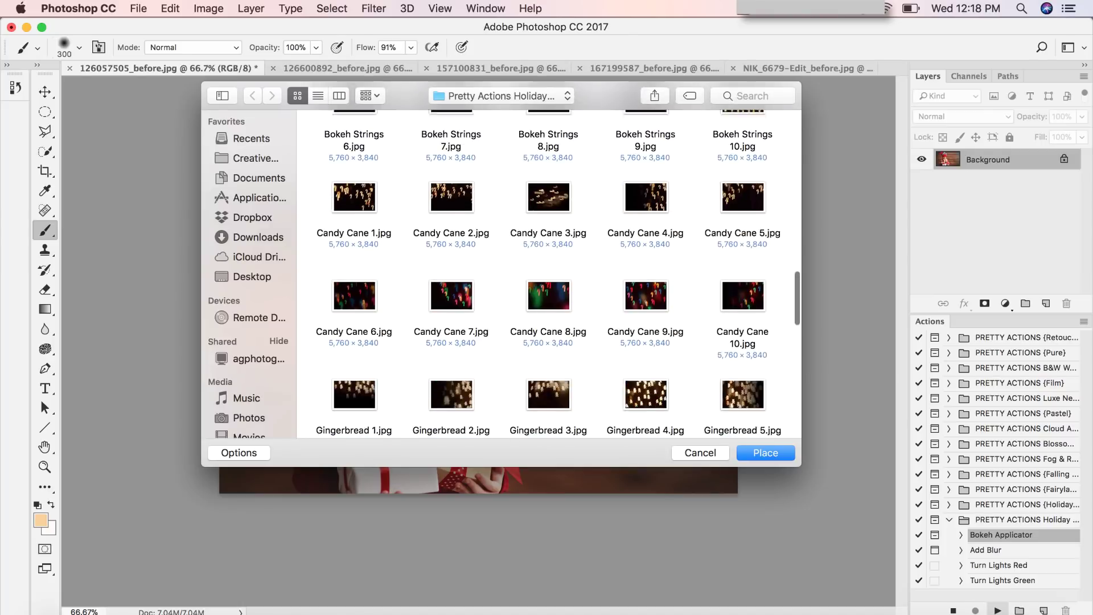
pyautogui.scroll(5, 550, 274)
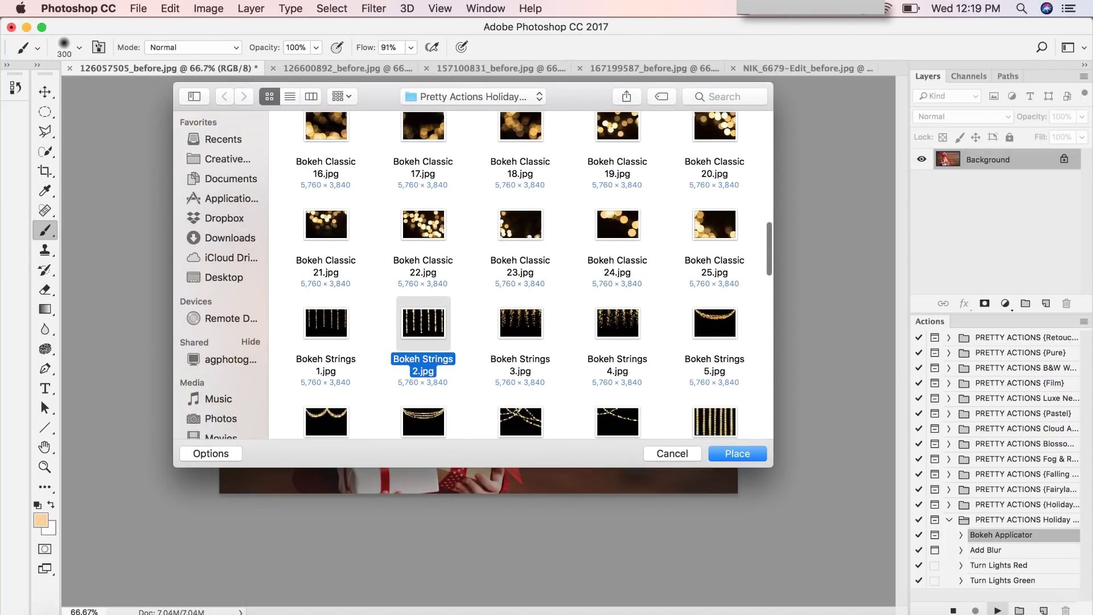
# - Place the Bokeh Strings 2 overlay, reposition it at about X 834 px, Y 174.5 px, and commit the placement
pyautogui.click(741, 455)
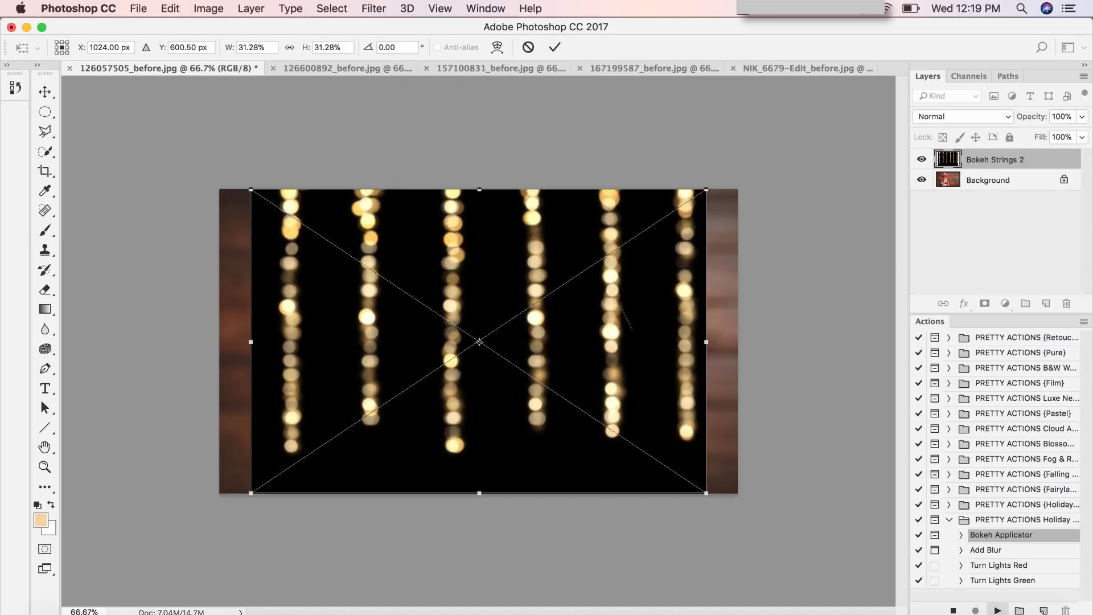
pyautogui.moveTo(600, 364); pyautogui.dragTo(555, 263)
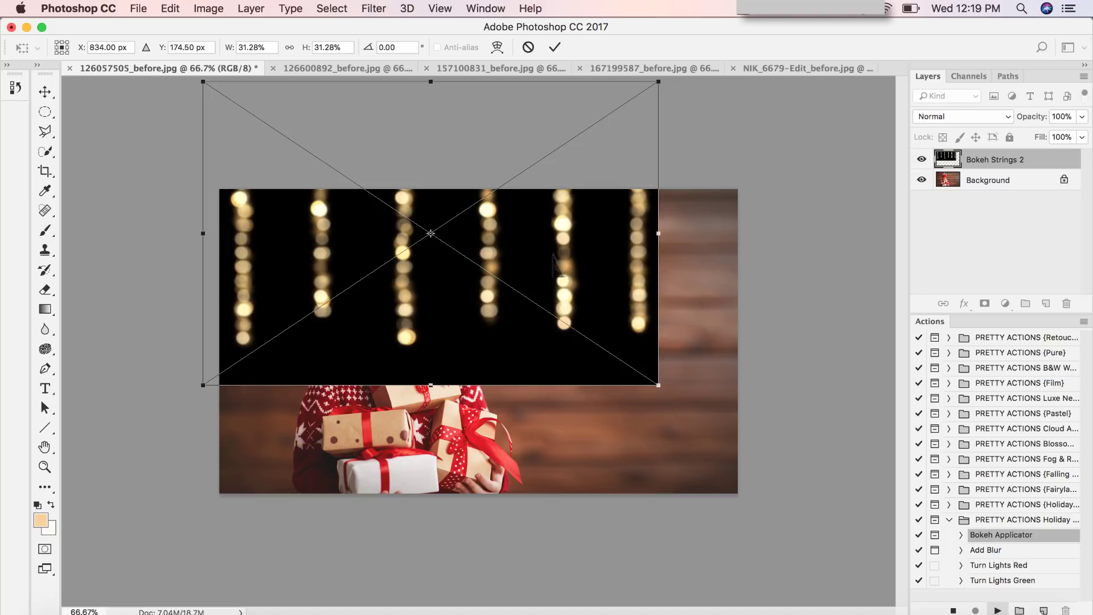
pyautogui.press('Return')
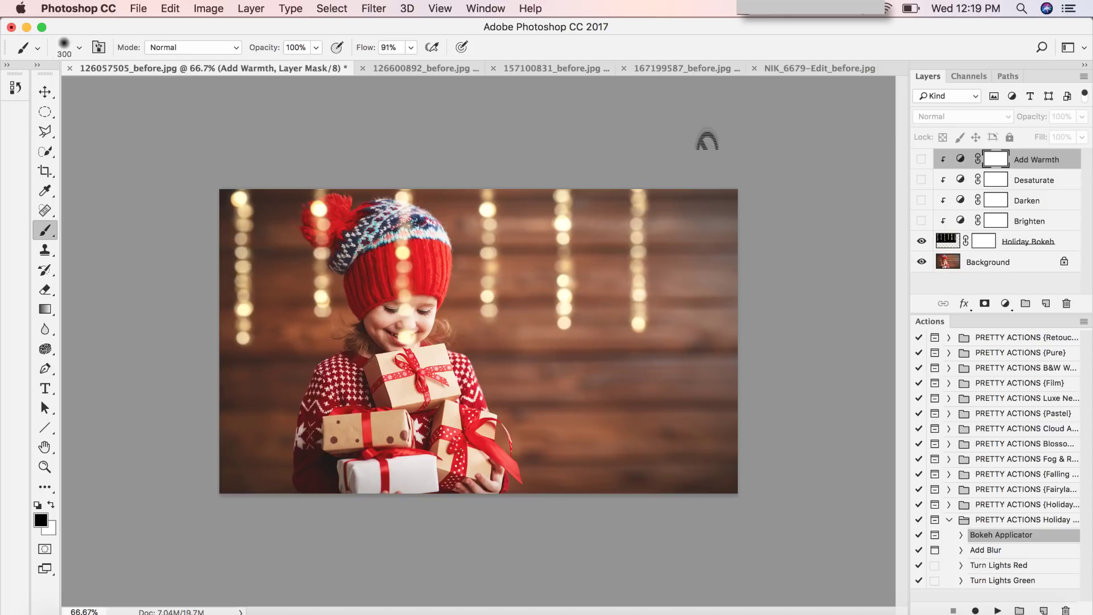
# - Move the Holiday Bokeh layer slightly up and to the left over the photo
pyautogui.press('v')
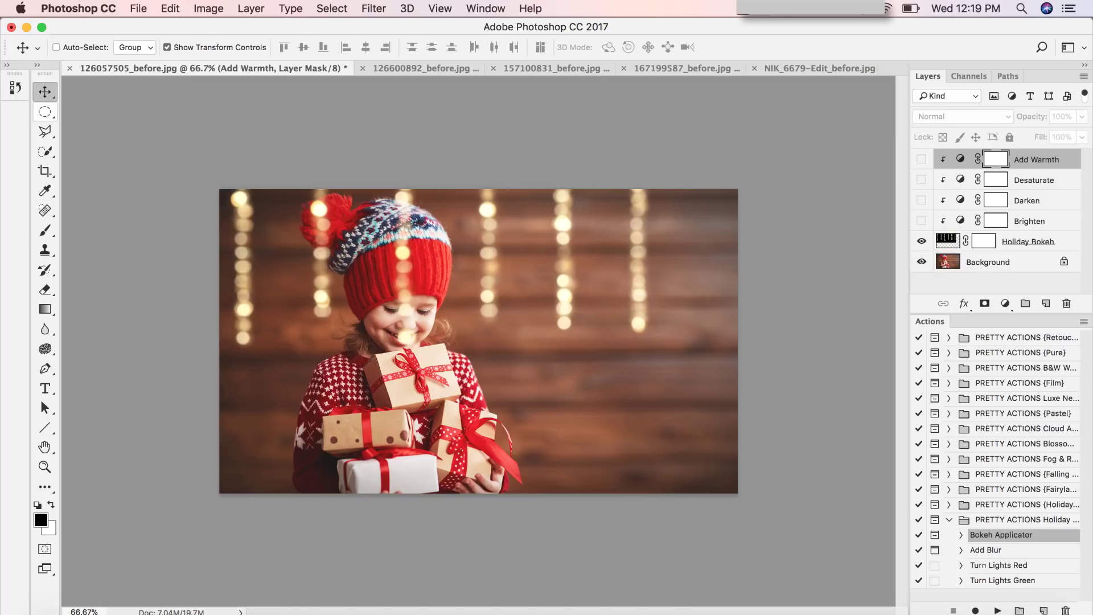
pyautogui.click(956, 251)
pyautogui.moveTo(960, 259)
pyautogui.mouseDown()
pyautogui.moveTo(930, 261)
pyautogui.moveTo(961, 249)
pyautogui.moveTo(953, 200)
pyautogui.moveTo(962, 248)
pyautogui.mouseUp()
pyautogui.moveTo(528, 334)
pyautogui.mouseDown()
pyautogui.moveTo(515, 317)
pyautogui.moveTo(527, 326)
pyautogui.moveTo(531, 316)
pyautogui.moveTo(531, 334)
pyautogui.moveTo(517, 326)
pyautogui.mouseUp()
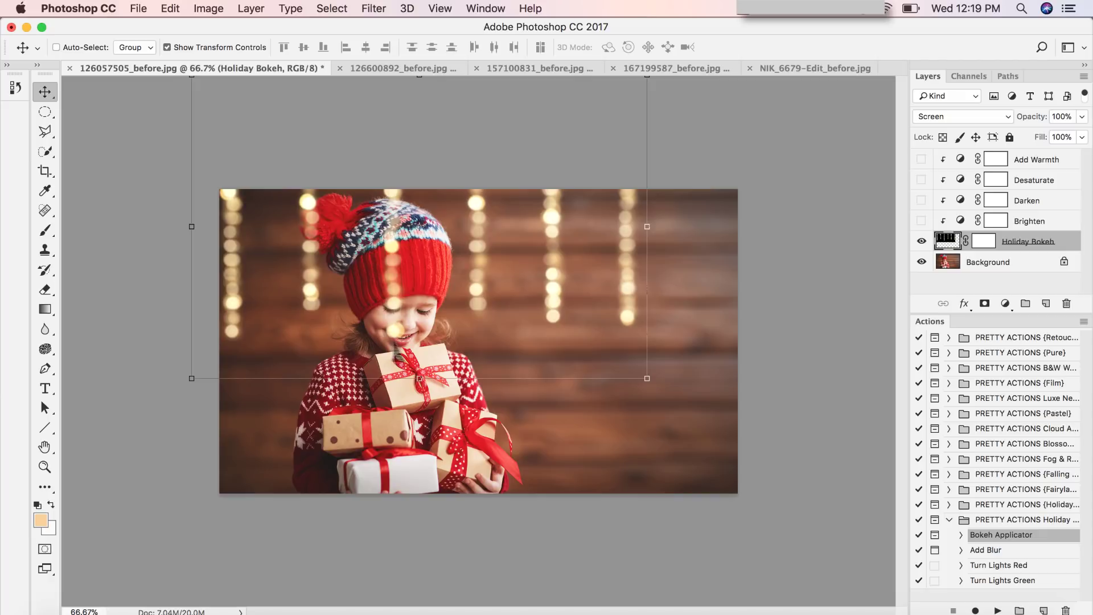
# - Paint black on the Holiday Bokeh layer mask with a 125 px brush to erase the lights over the child's face
pyautogui.press('b')
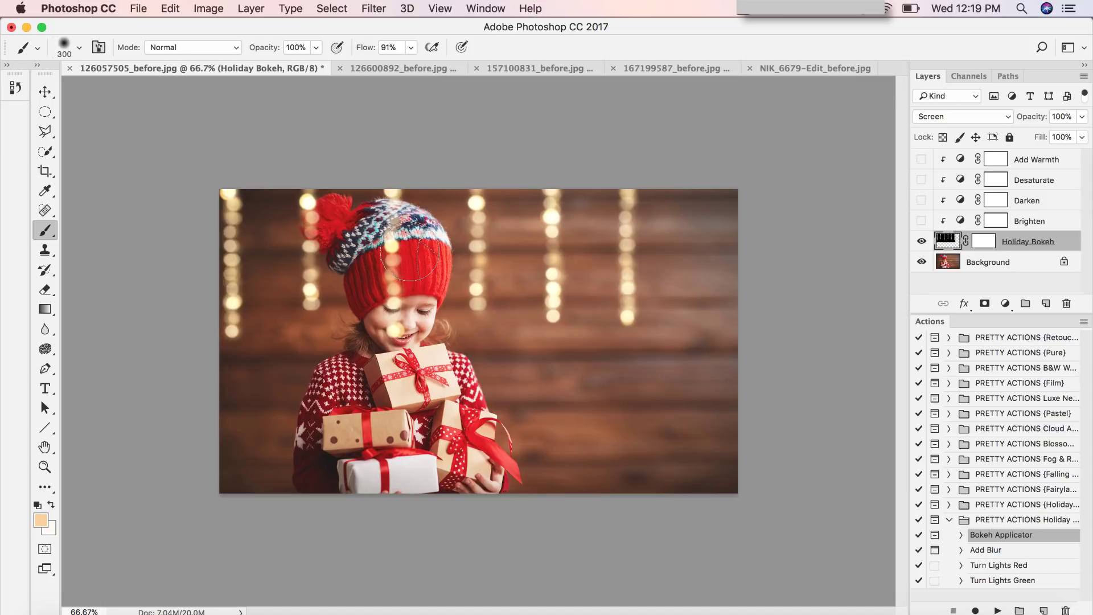
pyautogui.click(983, 241)
pyautogui.press('d')
pyautogui.press('x')
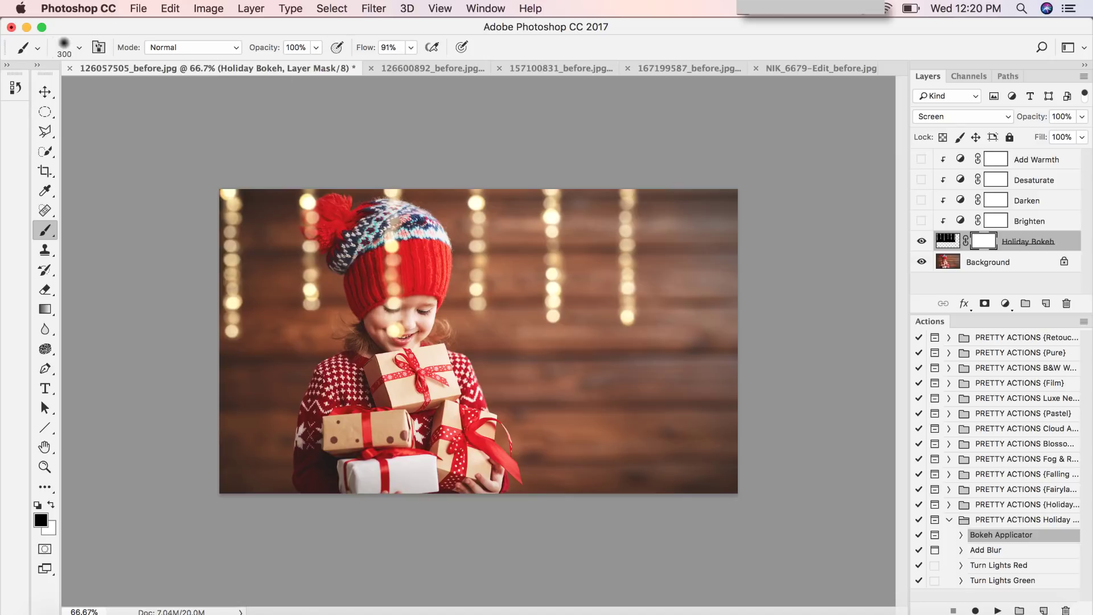
pyautogui.press('[')
pyautogui.press('[')
pyautogui.press('[')
pyautogui.press('[')
pyautogui.press('[')
pyautogui.moveTo(392, 298)
pyautogui.mouseDown()
pyautogui.moveTo(399, 373)
pyautogui.moveTo(392, 286)
pyautogui.mouseUp()
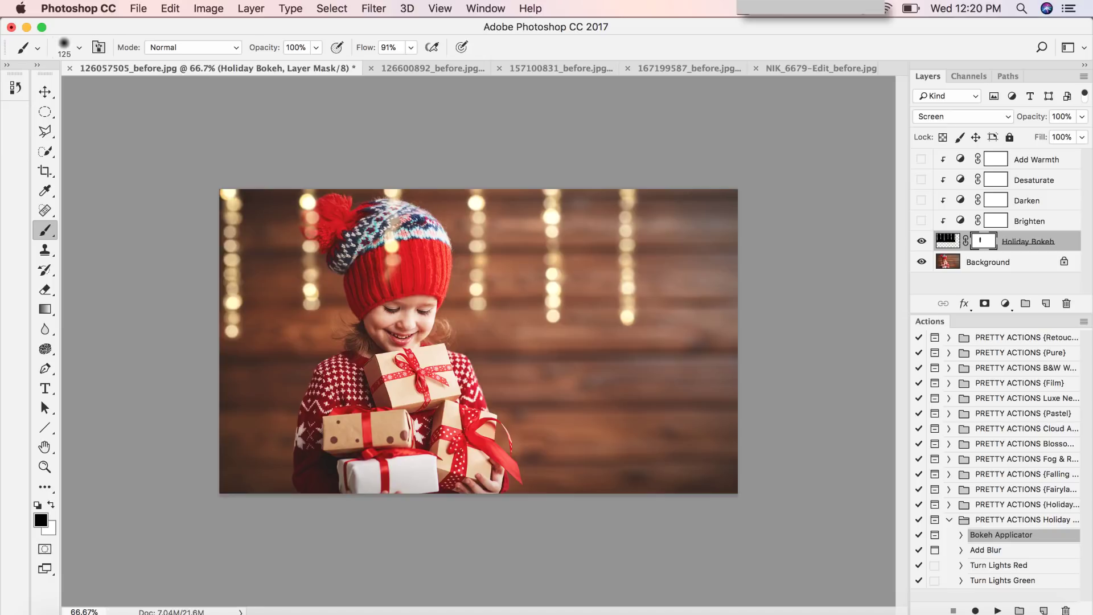
# - Keep black as the foreground colour and mask out the bokeh lights over the child's hat and red pompom
pyautogui.click(40, 519)
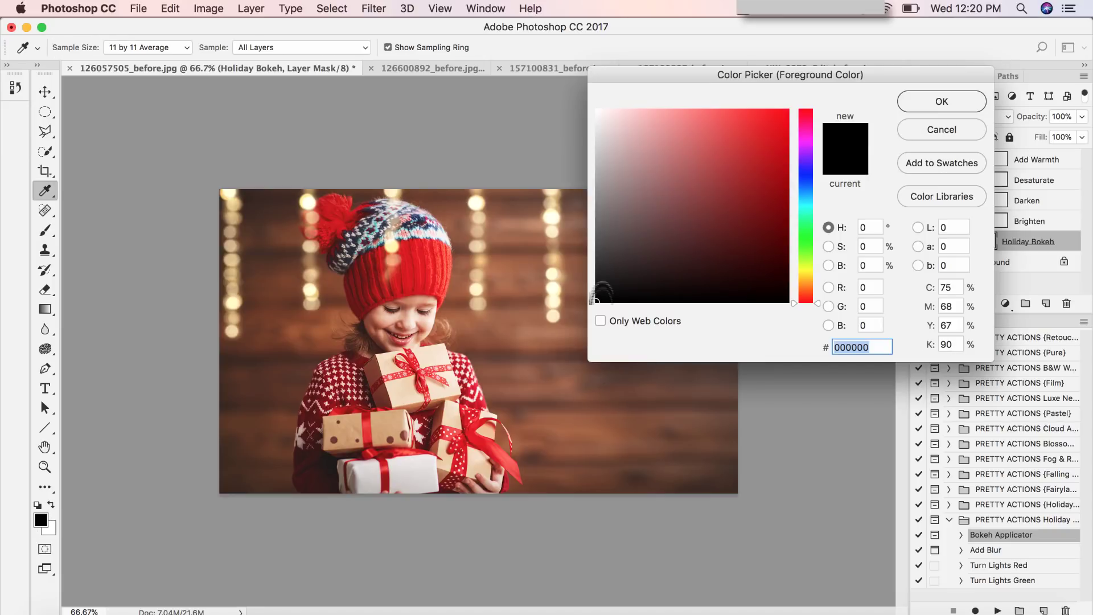
pyautogui.press('Return')
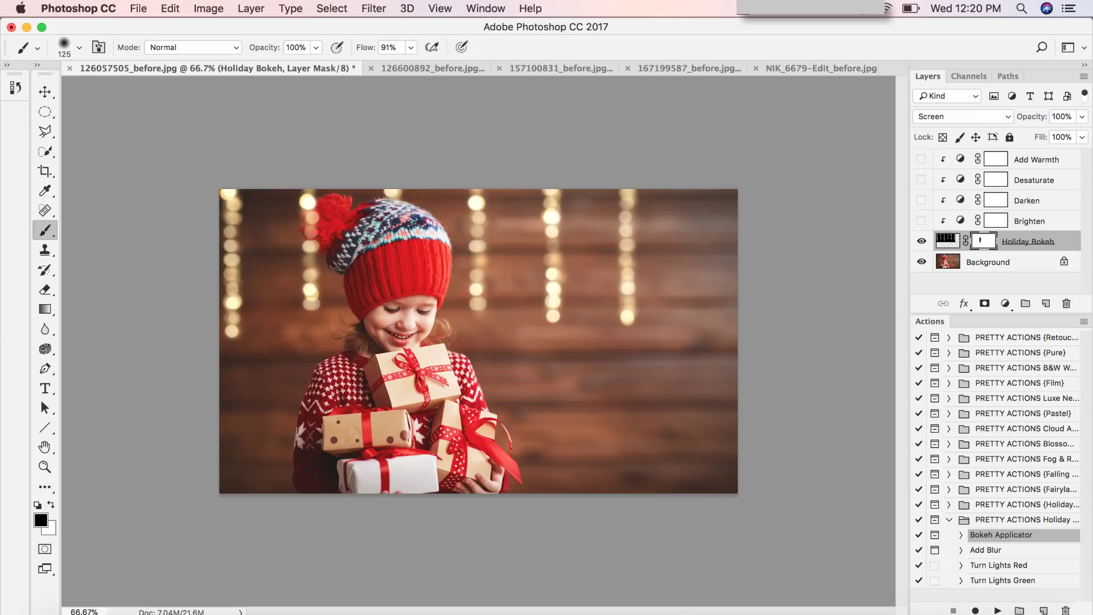
pyautogui.moveTo(317, 225)
pyautogui.mouseDown()
pyautogui.moveTo(328, 209)
pyautogui.moveTo(316, 231)
pyautogui.moveTo(327, 211)
pyautogui.moveTo(333, 227)
pyautogui.moveTo(387, 232)
pyautogui.moveTo(314, 238)
pyautogui.moveTo(315, 300)
pyautogui.moveTo(343, 263)
pyautogui.mouseUp()
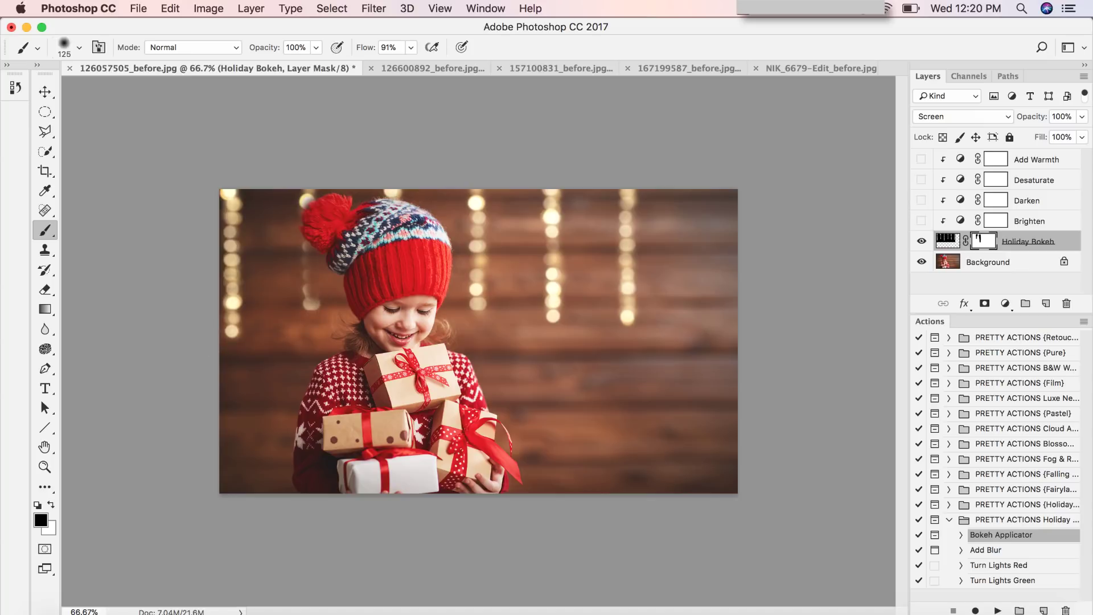
# - Paint white on the Holiday Bokeh mask to restore the lower part of the light string beside the hat
pyautogui.press('x')
pyautogui.moveTo(305, 270)
pyautogui.mouseDown()
pyautogui.moveTo(308, 313)
pyautogui.moveTo(303, 256)
pyautogui.moveTo(315, 302)
pyautogui.mouseUp()
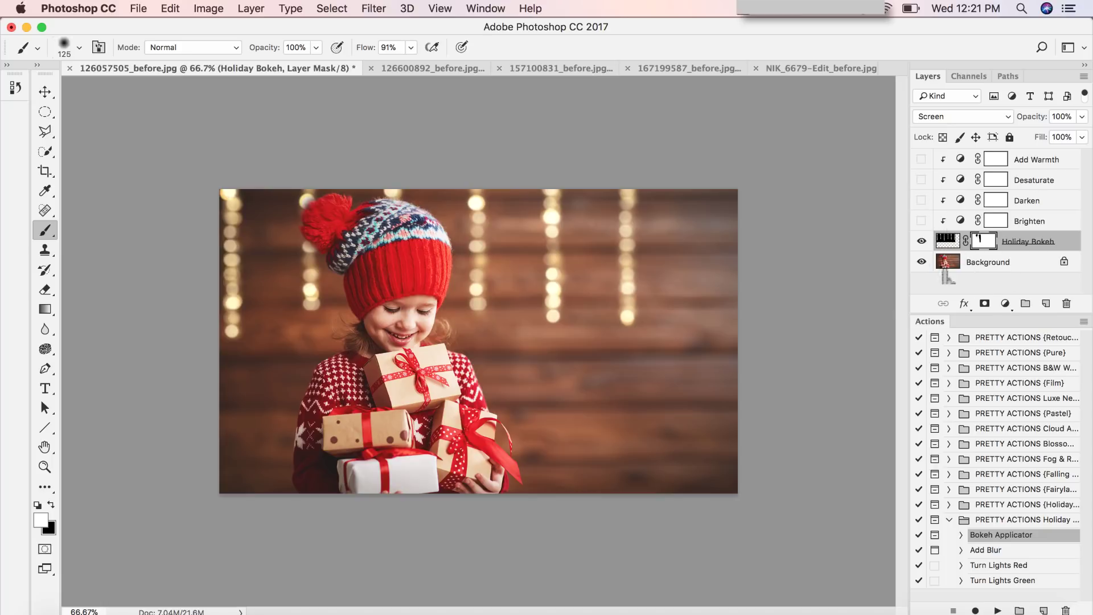
pyautogui.moveTo(993, 239); pyautogui.dragTo(995, 221)
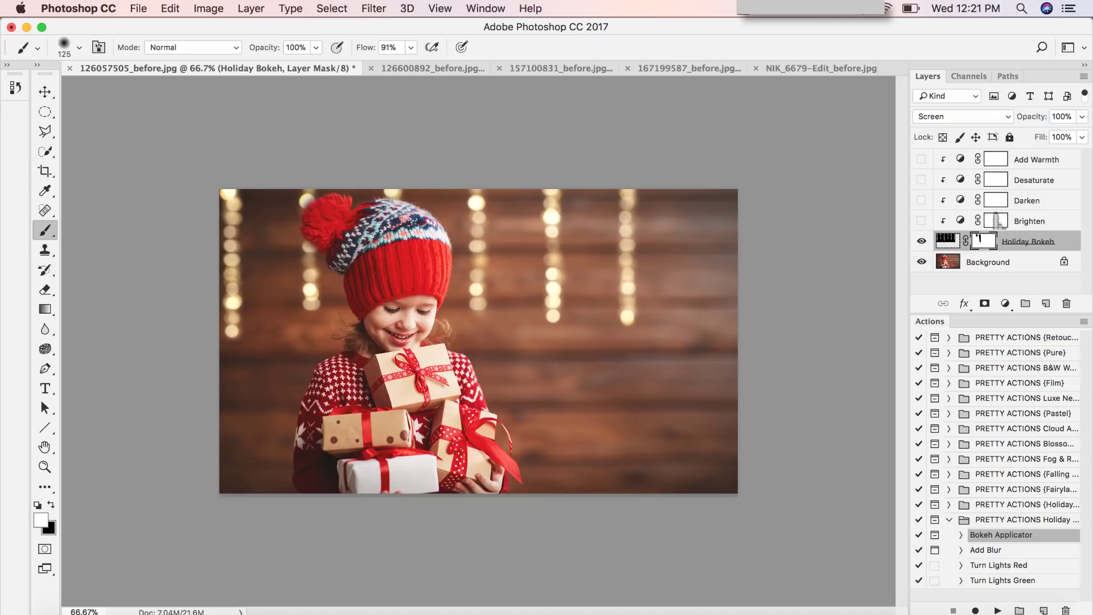
# - Preview the Brighten and Darken adjustment layers on the bokeh lights one at a time, leaving both hidden
pyautogui.click(921, 221)
pyautogui.click(920, 220)
pyautogui.click(921, 220)
pyautogui.click(920, 200)
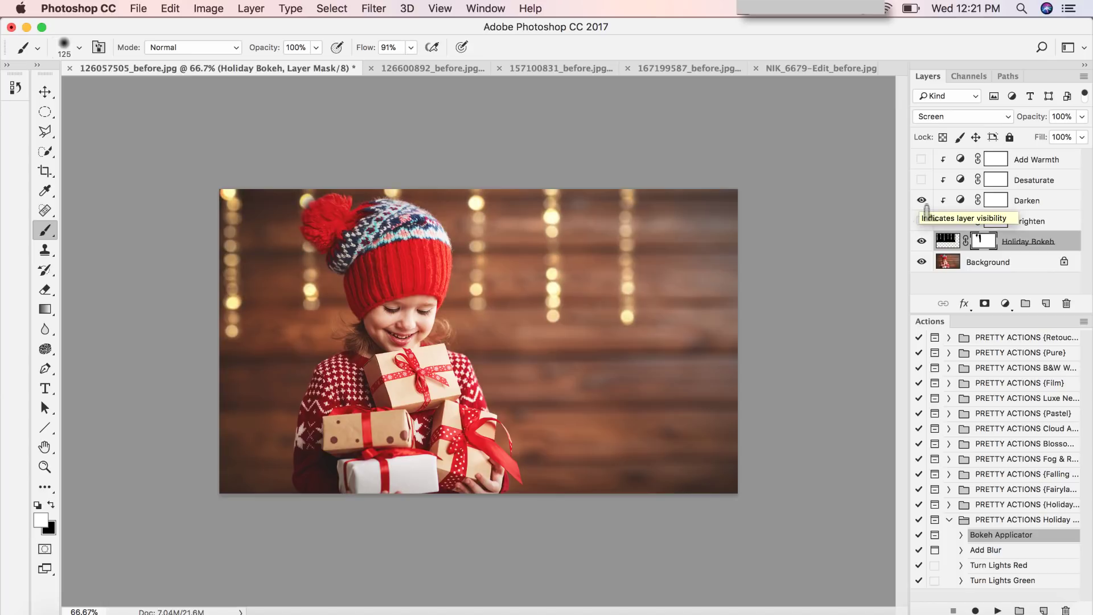
pyautogui.click(922, 201)
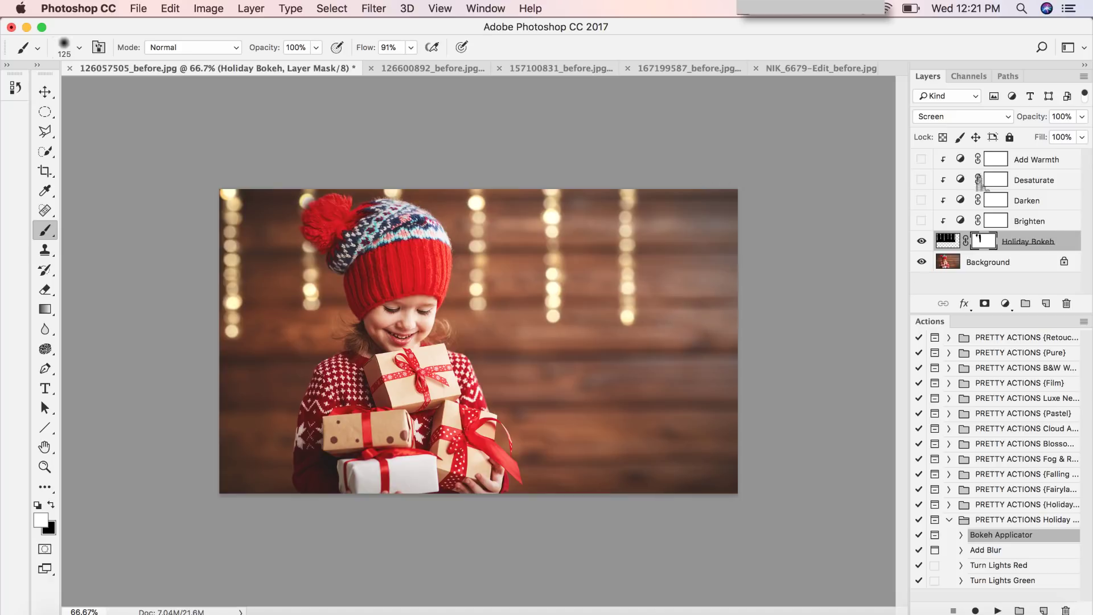
# - Preview the Desaturate adjustment on the lights, alone and combined with Brighten, and hide both layers again
pyautogui.click(921, 180)
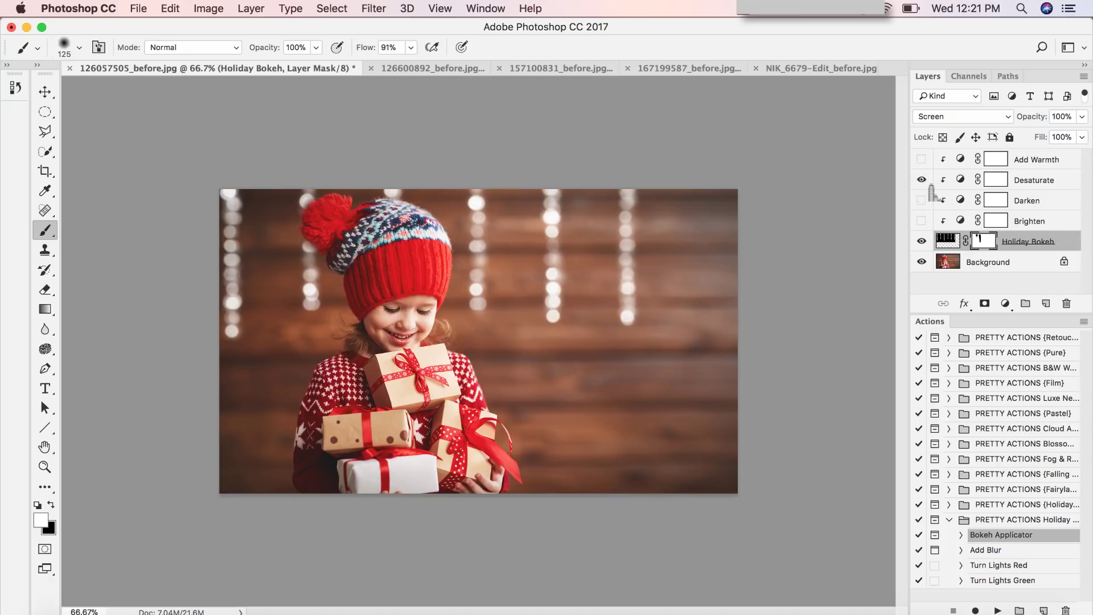
pyautogui.click(921, 221)
pyautogui.click(921, 221)
pyautogui.click(922, 180)
# - Show the Add Warmth layer, set its opacity to 26%, and hide the layer again
pyautogui.click(921, 159)
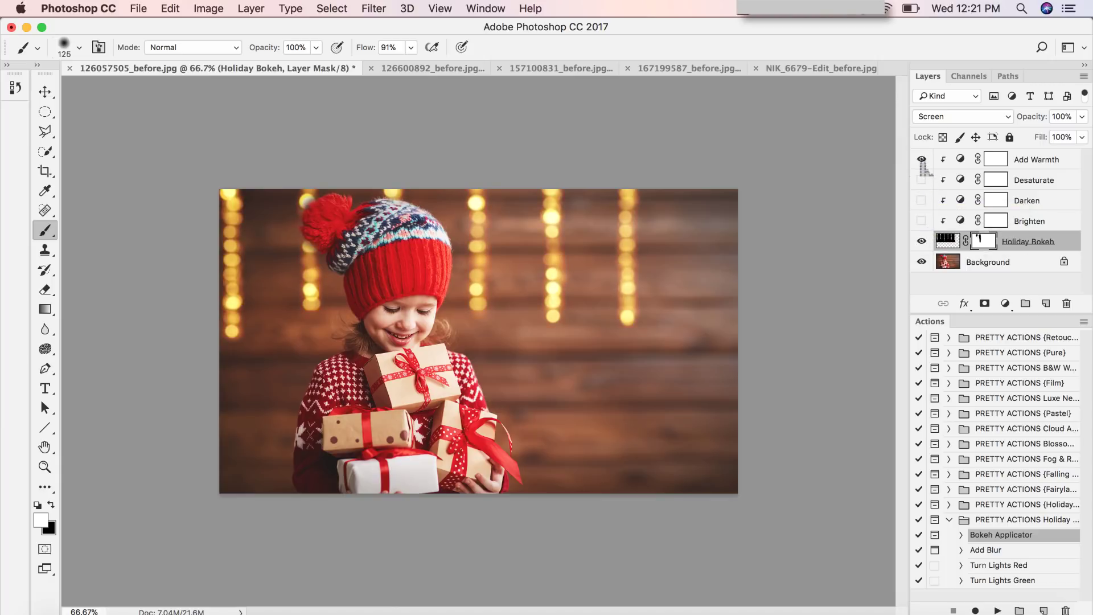
pyautogui.click(1037, 166)
pyautogui.click(1082, 116)
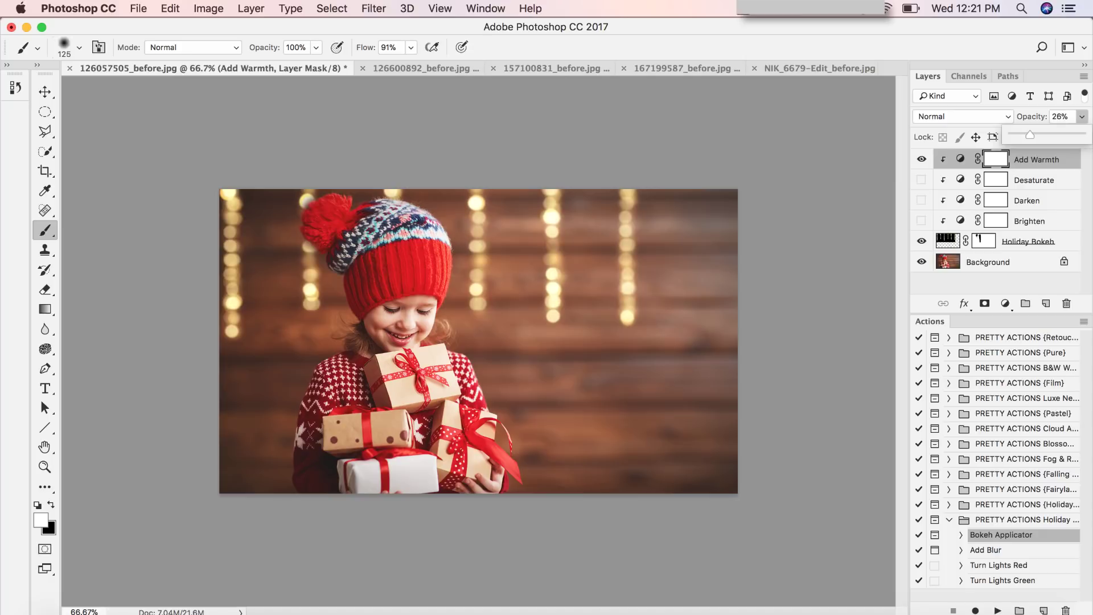
pyautogui.click(1037, 160)
pyautogui.click(921, 159)
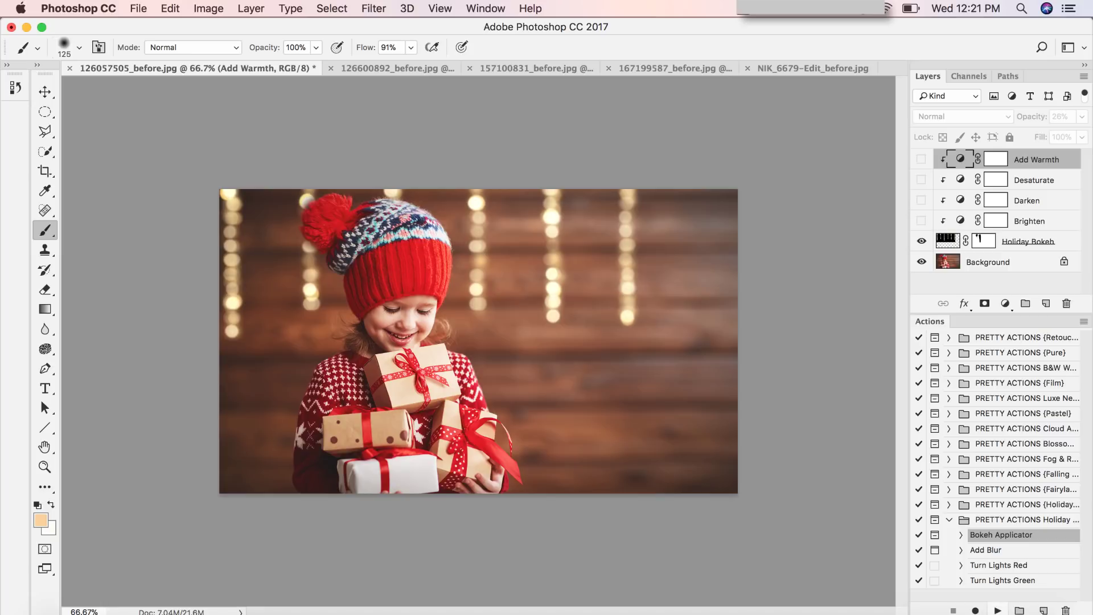
# - Run the Bokeh Applicator action again and place the Bokeh Strings 2.jpg overlay
pyautogui.click(997, 610)
pyautogui.press('Return')
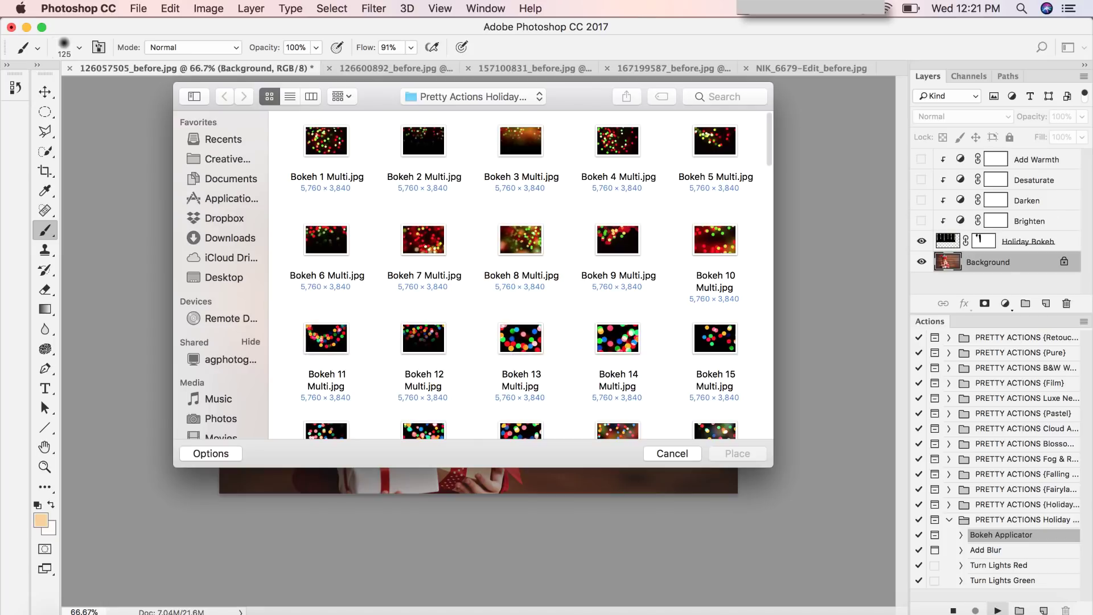
pyautogui.scroll(-15, 520, 273)
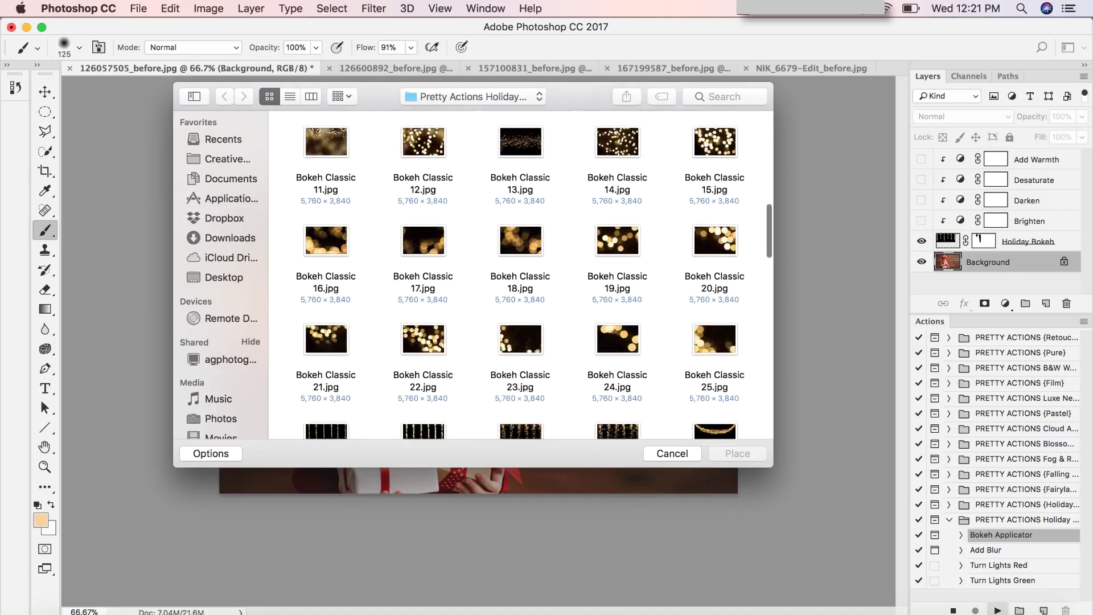
pyautogui.scroll(-2, 520, 273)
pyautogui.click(423, 294)
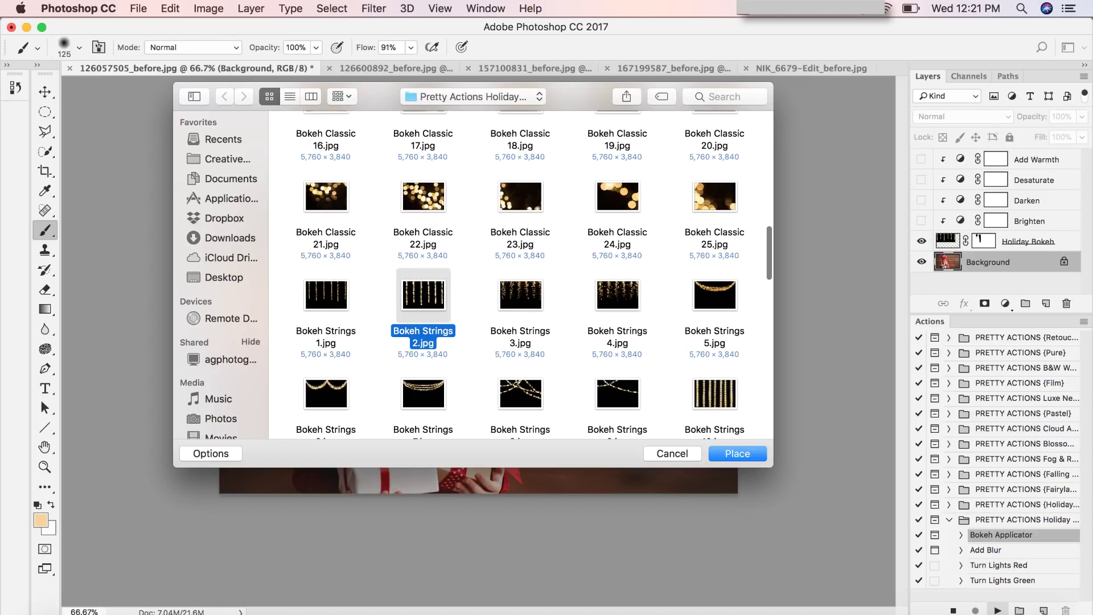
pyautogui.click(737, 453)
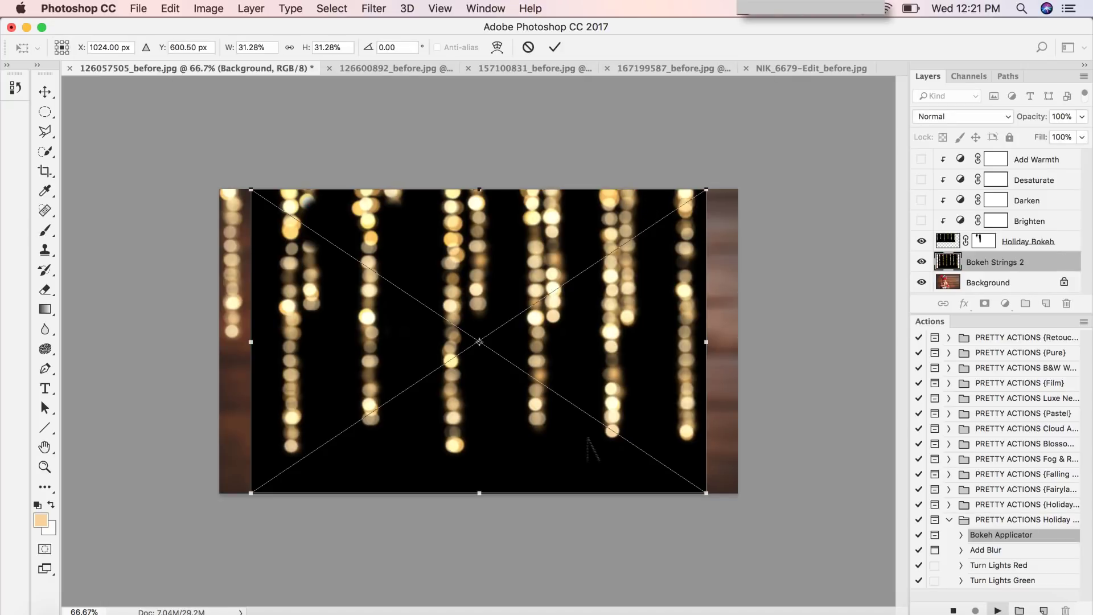
# - Move the placed overlay sideways so a single light string hangs near the photo's right edge, and apply it
pyautogui.moveTo(601, 395); pyautogui.dragTo(727, 333)
pyautogui.moveTo(655, 390); pyautogui.dragTo(806, 336)
pyautogui.press('Return')
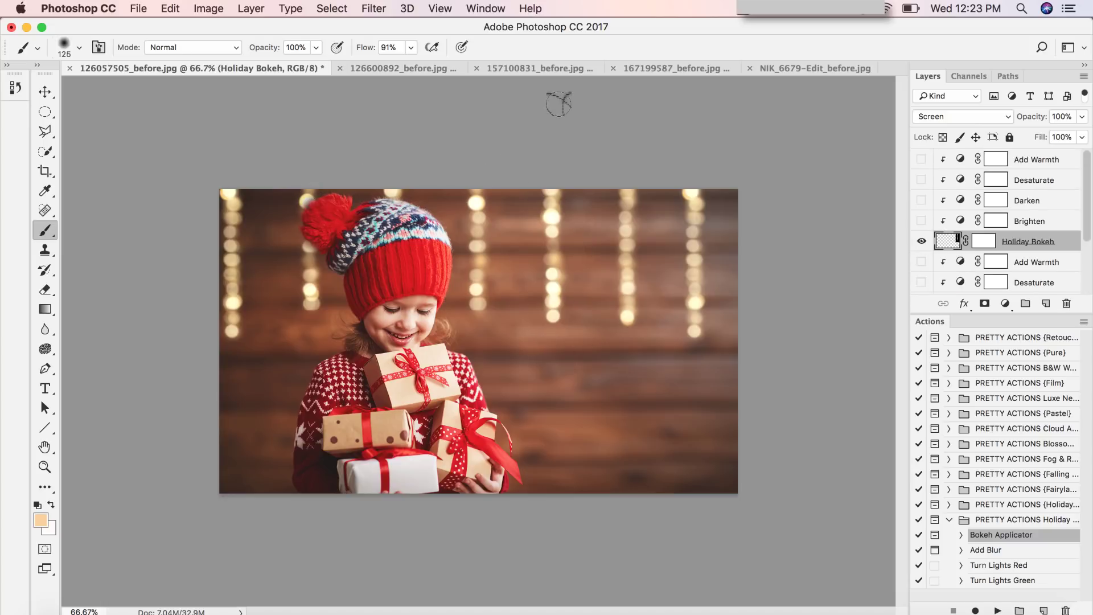
# - In 126600892_before.jpg, run the Bokeh Applicator action with the Bokeh Classic 10.jpg overlay at its default size and position
pyautogui.click(421, 69)
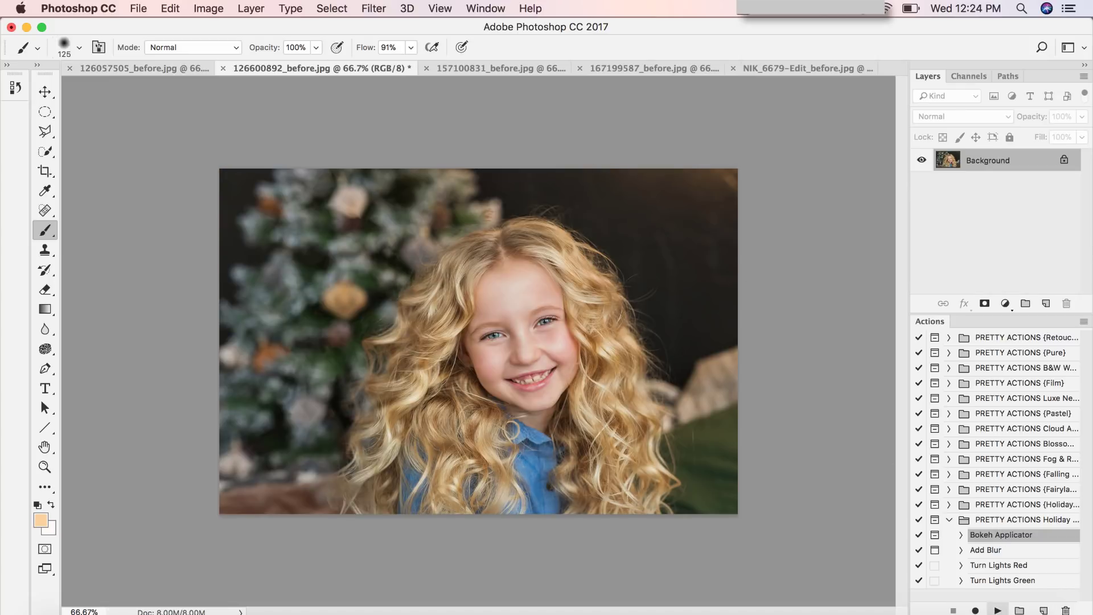
pyautogui.click(997, 610)
pyautogui.press('Return')
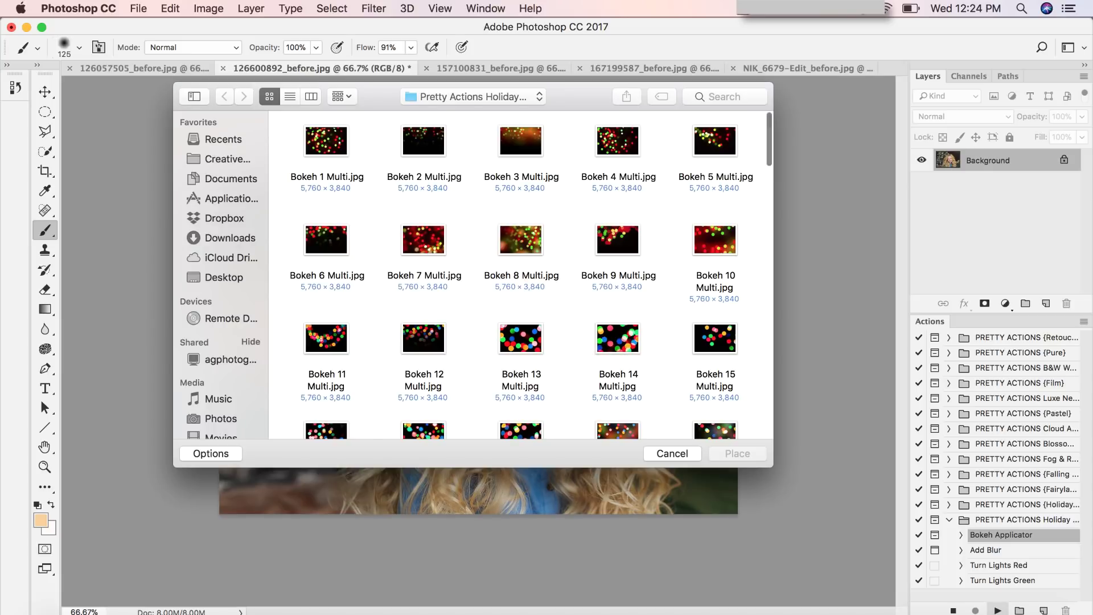
pyautogui.scroll(-10, 520, 274)
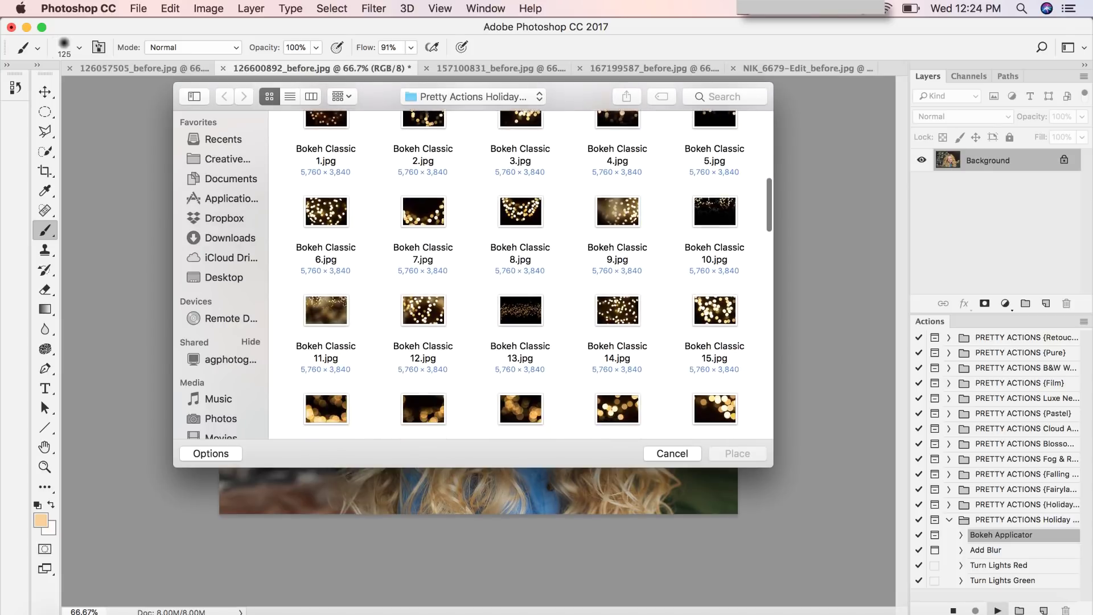
pyautogui.scroll(1, 519, 274)
pyautogui.scroll(-10, 520, 274)
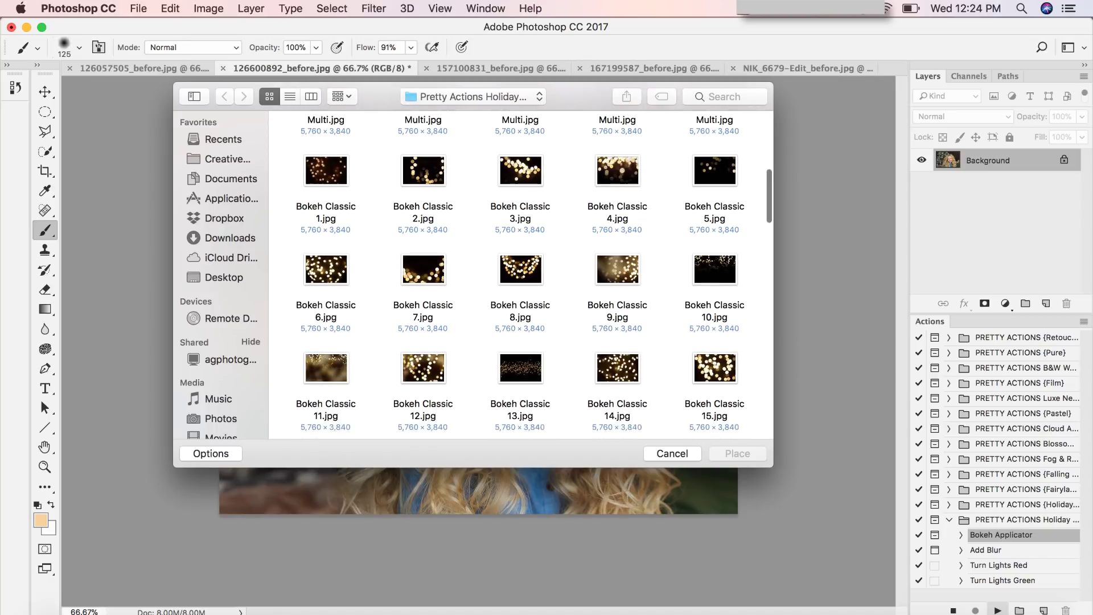
pyautogui.click(714, 142)
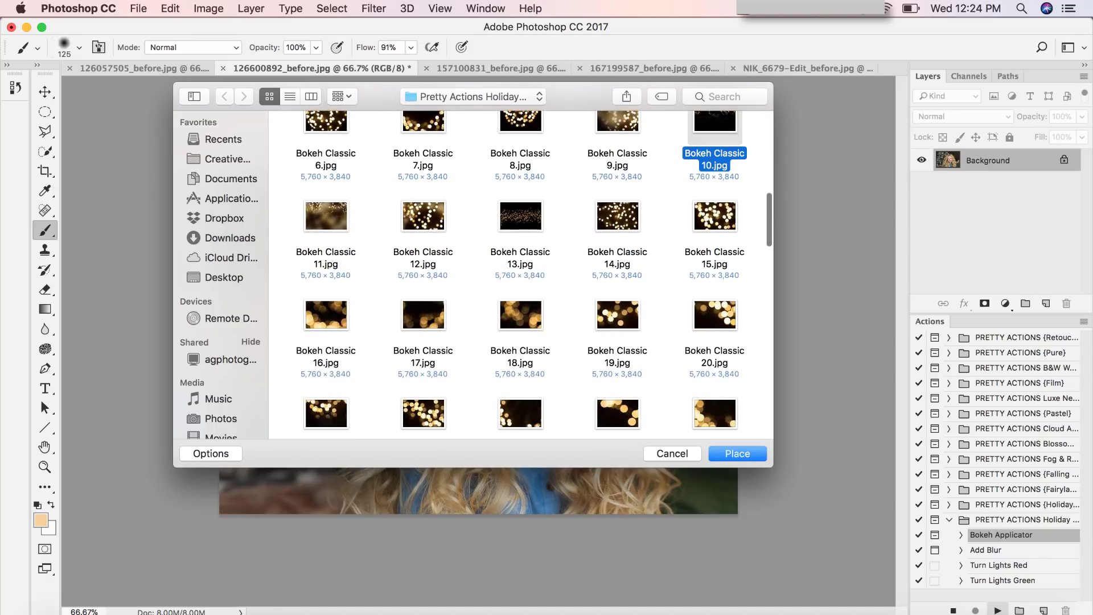
pyautogui.click(751, 456)
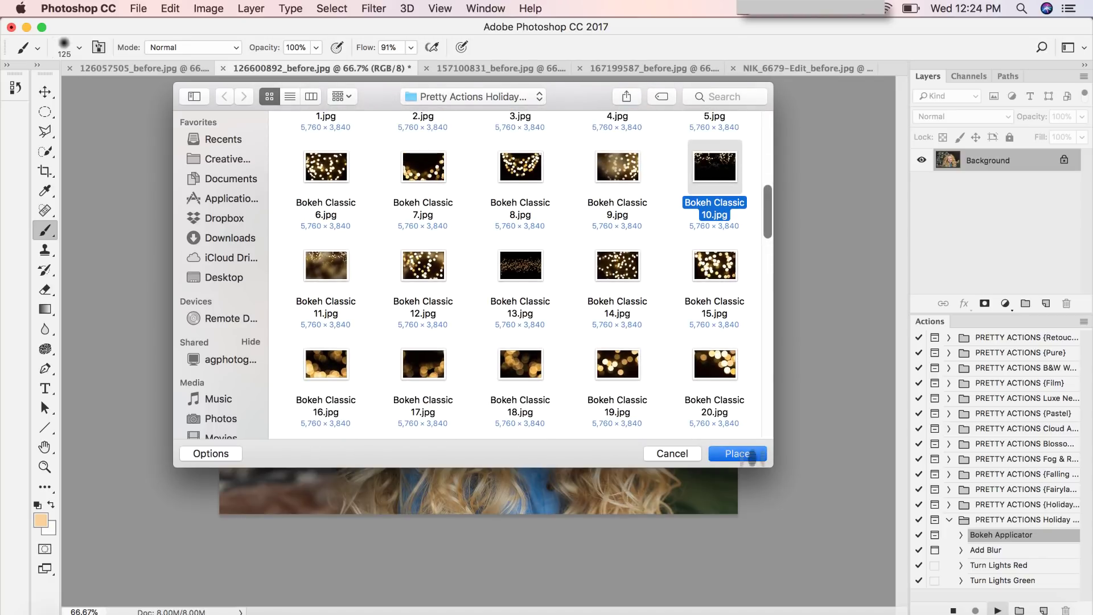
pyautogui.press('Return')
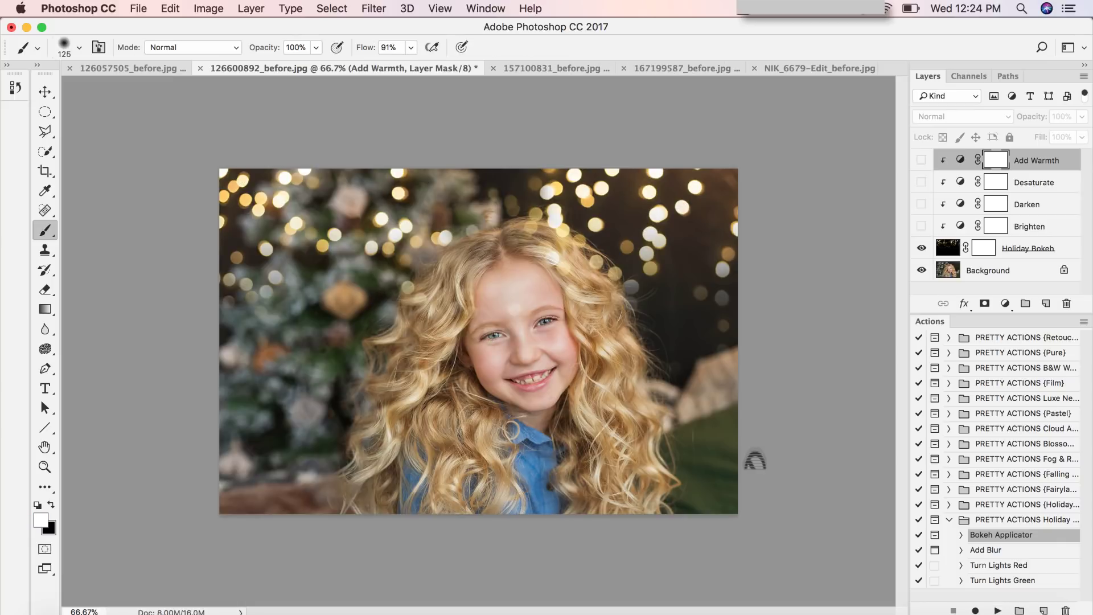
# - Paint black on the Holiday Bokeh mask to remove the lights from the girl's hair and face
pyautogui.click(983, 250)
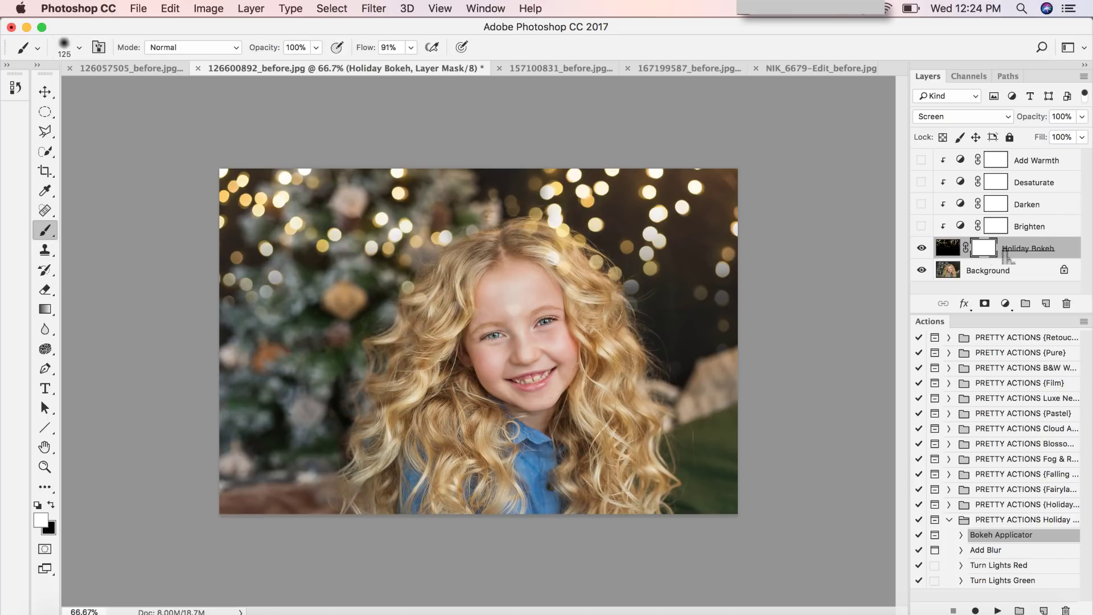
pyautogui.click(51, 504)
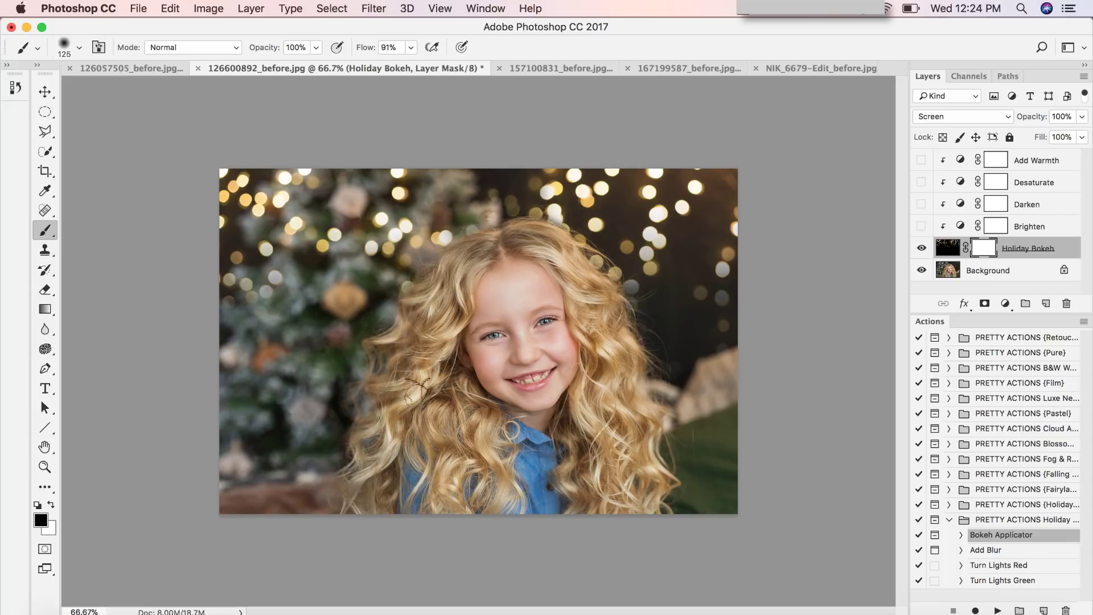
pyautogui.moveTo(430, 355)
pyautogui.mouseDown()
pyautogui.moveTo(596, 262)
pyautogui.moveTo(518, 293)
pyautogui.mouseUp()
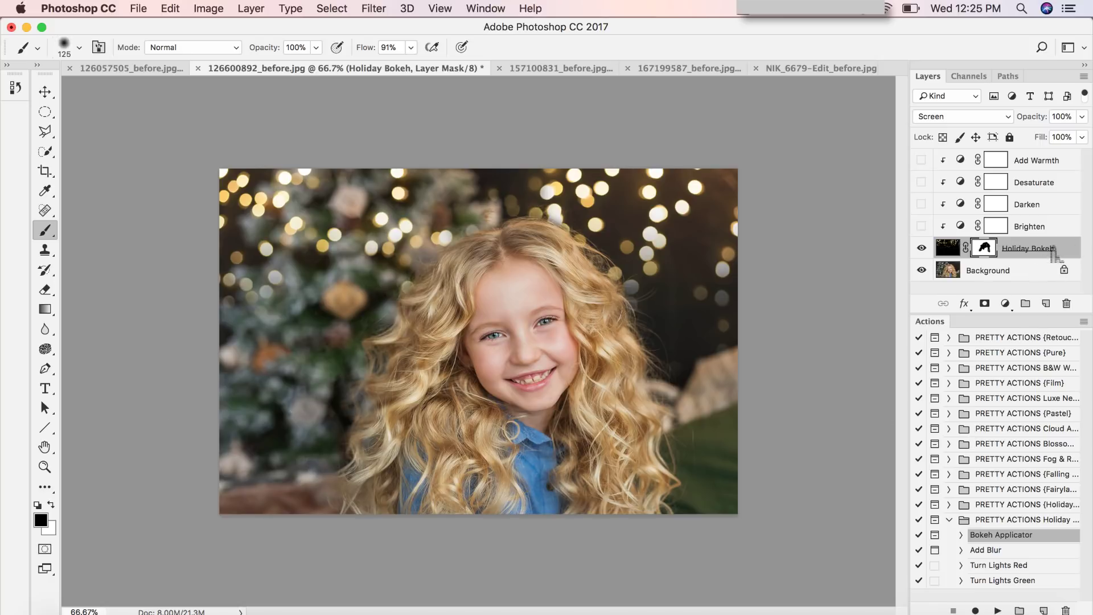
# - Set the Holiday Bokeh layer's opacity to 79%
pyautogui.click(947, 248)
pyautogui.click(1081, 116)
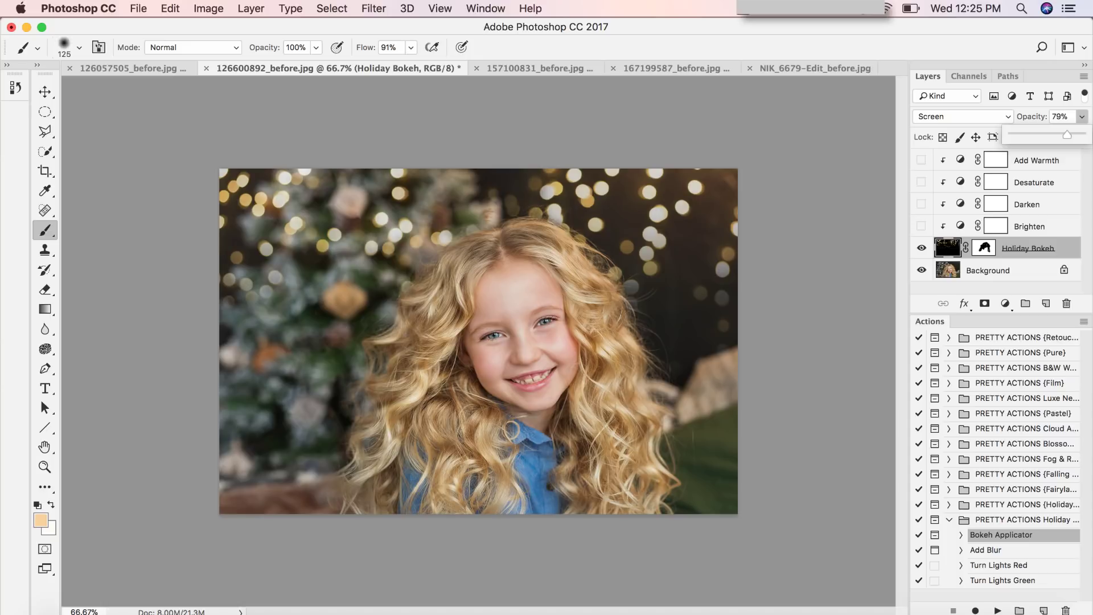
pyautogui.click(1049, 260)
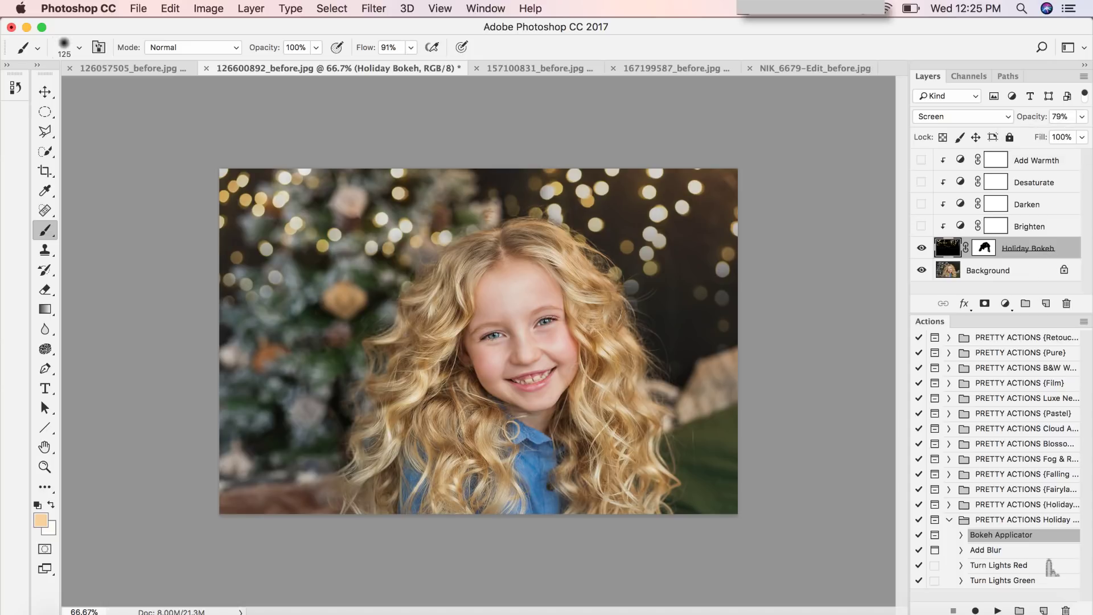
# - Run the Bokeh Applicator action a second time on this photo and place Bokeh Classic 10.jpg
pyautogui.click(997, 610)
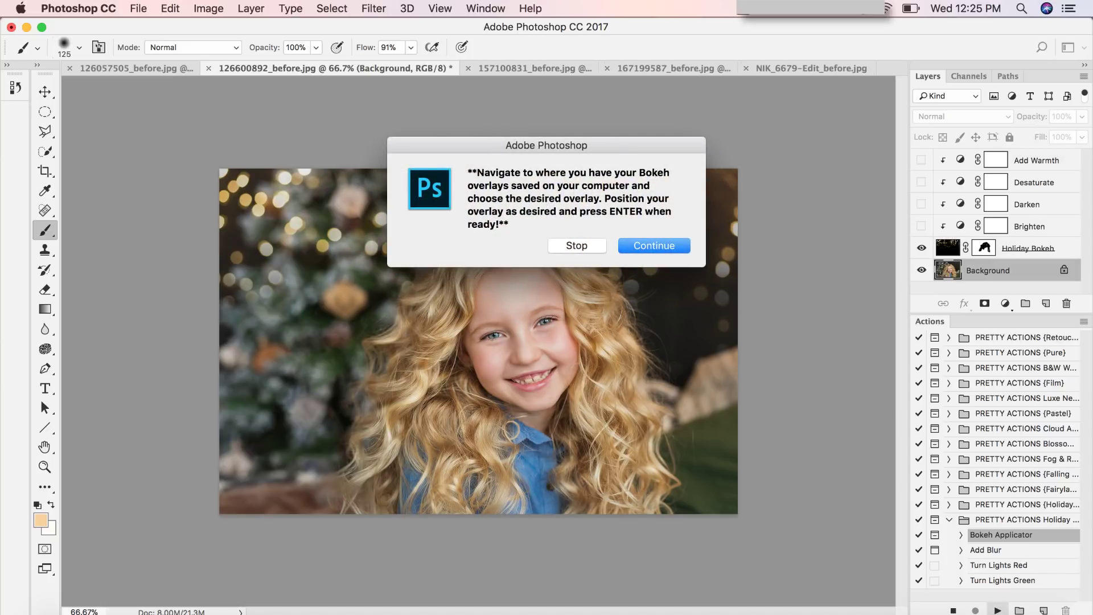
pyautogui.press('Return')
pyautogui.scroll(-6, 521, 273)
pyautogui.scroll(-3, 521, 273)
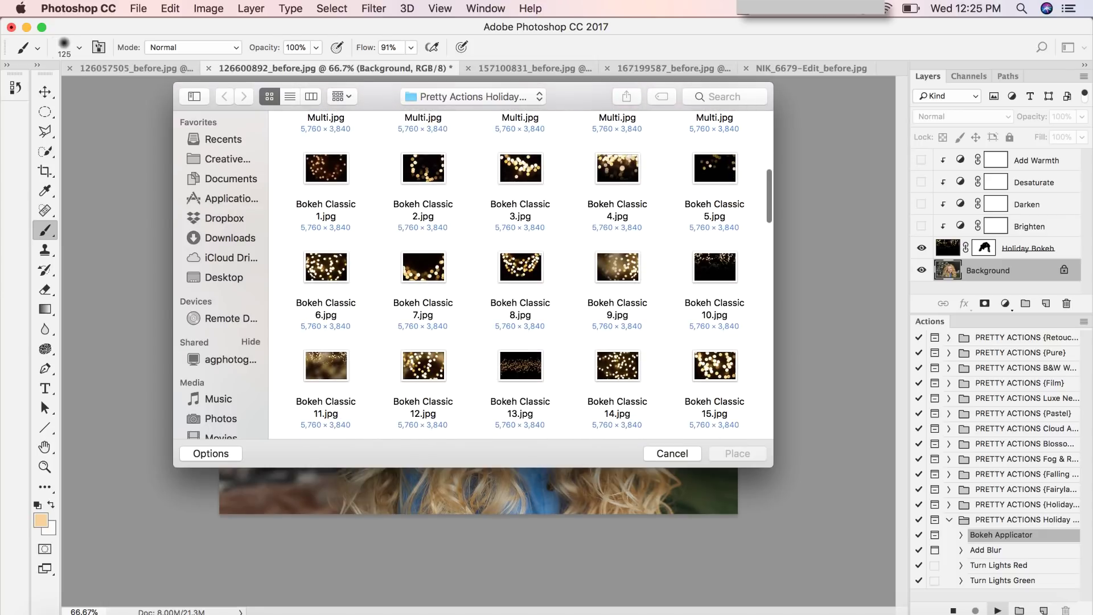
pyautogui.click(714, 267)
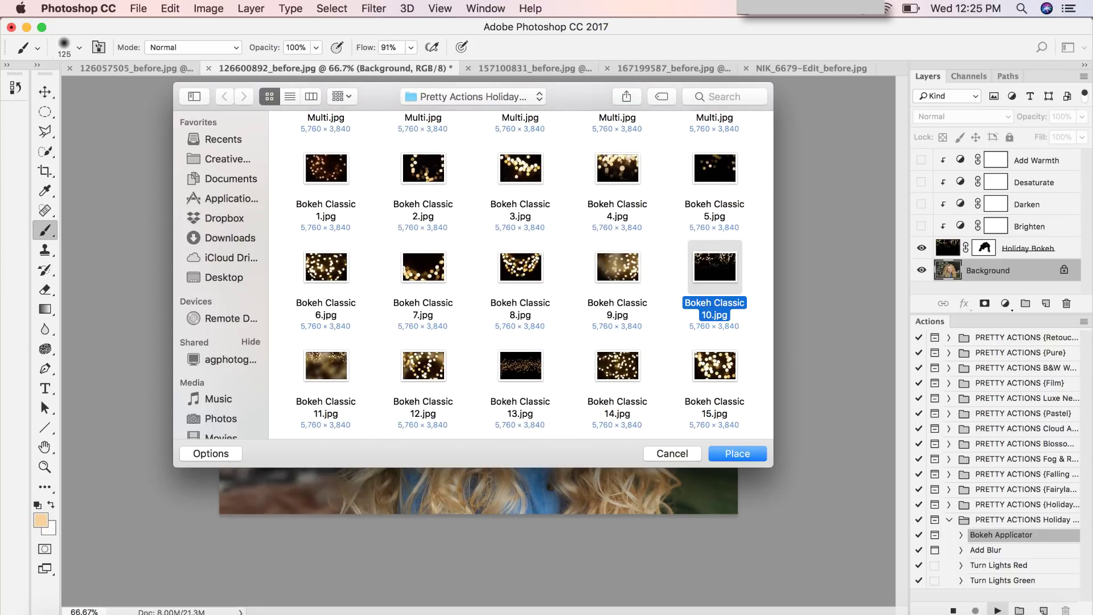
pyautogui.click(743, 454)
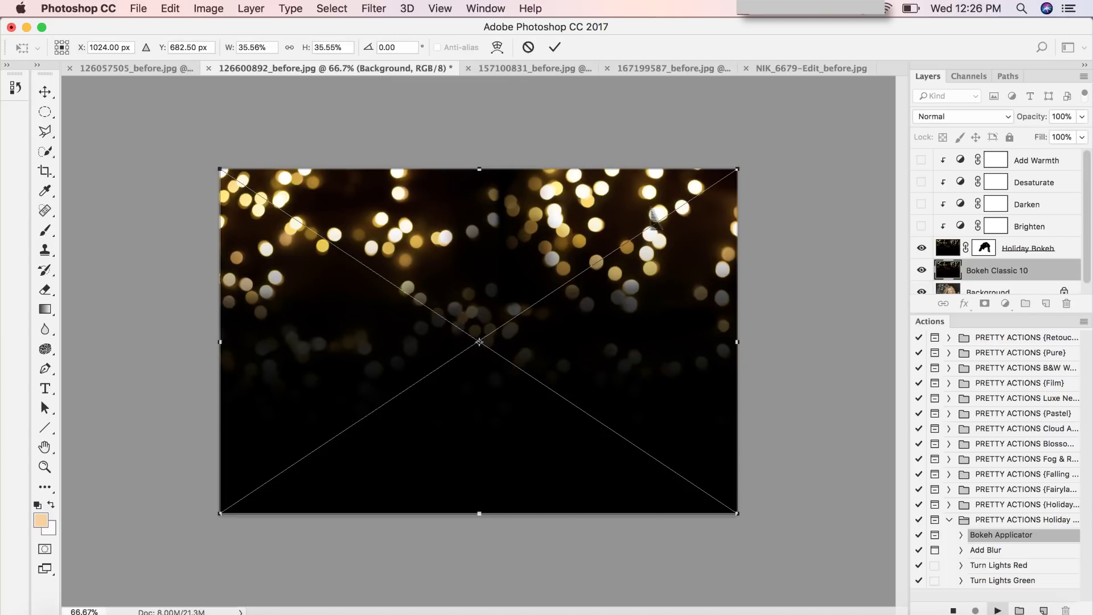
# - Rotate the overlay about 90° counterclockwise, move it so its lights cover the Christmas tree, and apply it
pyautogui.moveTo(768, 153); pyautogui.dragTo(405, 211)
pyautogui.moveTo(405, 216); pyautogui.dragTo(408, 214)
pyautogui.moveTo(480, 212)
pyautogui.mouseDown()
pyautogui.moveTo(395, 353)
pyautogui.moveTo(429, 306)
pyautogui.moveTo(407, 297)
pyautogui.moveTo(398, 277)
pyautogui.moveTo(420, 345)
pyautogui.moveTo(384, 370)
pyautogui.moveTo(390, 326)
pyautogui.moveTo(397, 349)
pyautogui.mouseUp()
pyautogui.press('Return')
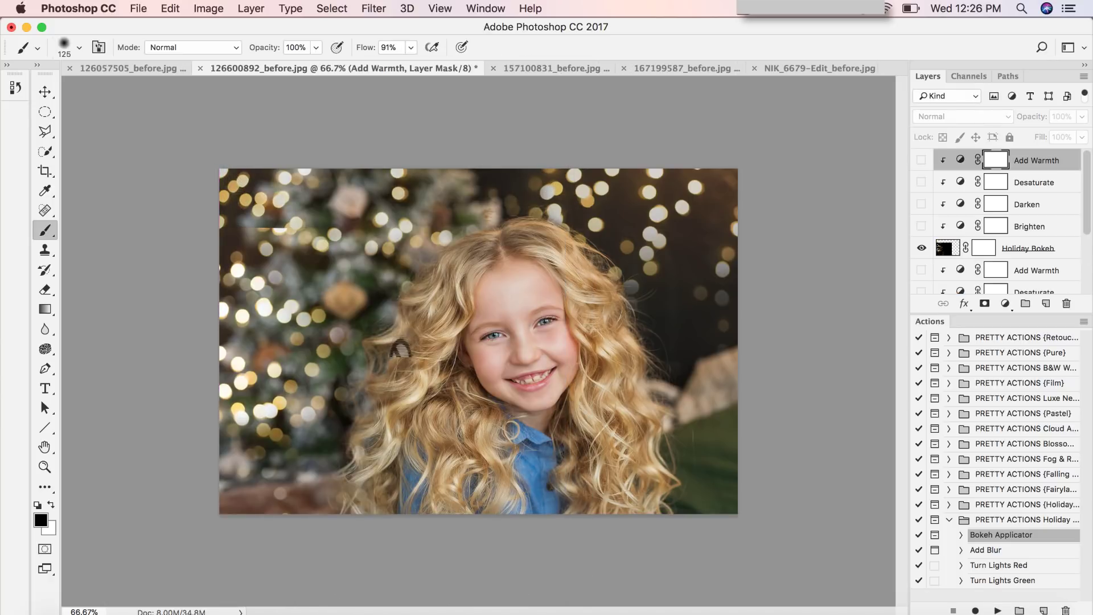
# - Paint black with a size 70 brush on the new Holiday Bokeh mask to hide the overlay's hard edge across the tree
pyautogui.click(983, 250)
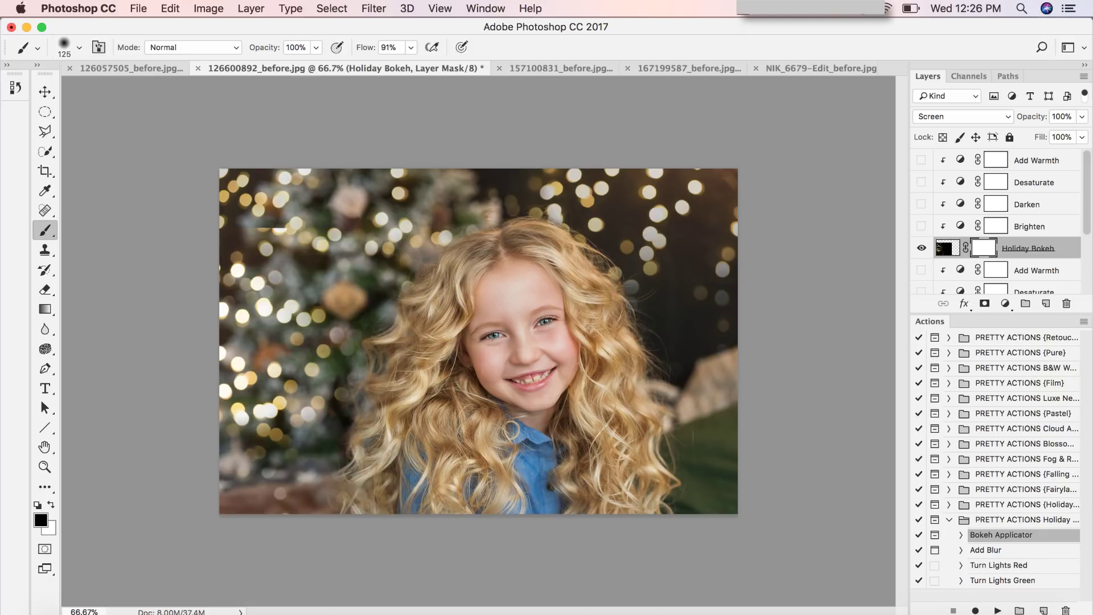
pyautogui.press('[')
pyautogui.press('[')
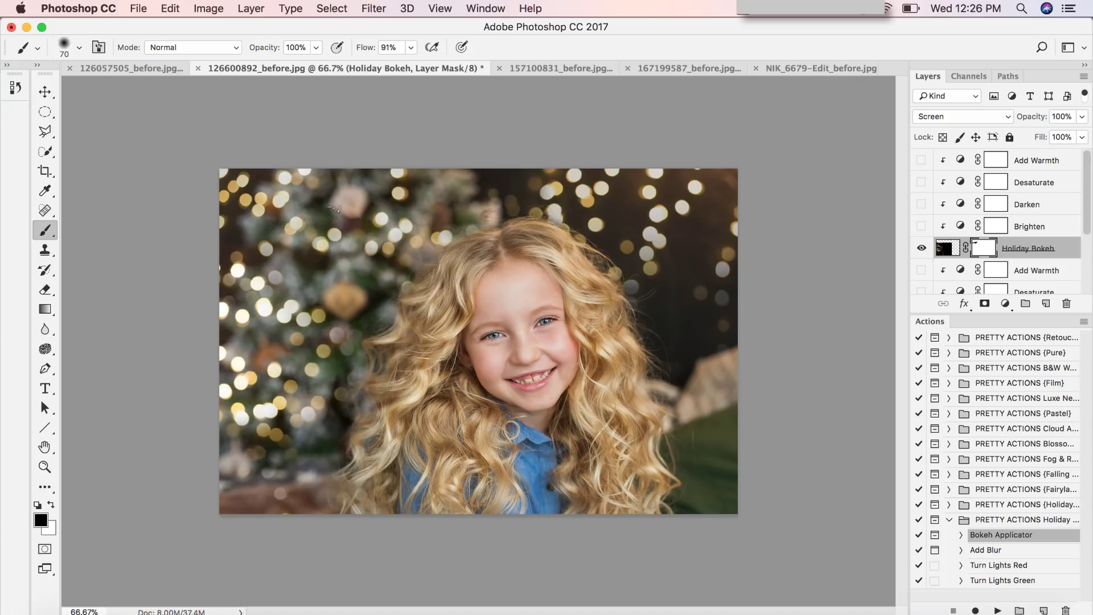
# - Compare the photo with and without the upper Holiday Bokeh layer, and set that layer's opacity to 80%
pyautogui.click(926, 254)
pyautogui.click(926, 255)
pyautogui.click(922, 249)
pyautogui.click(922, 248)
pyautogui.click(922, 249)
pyautogui.click(922, 249)
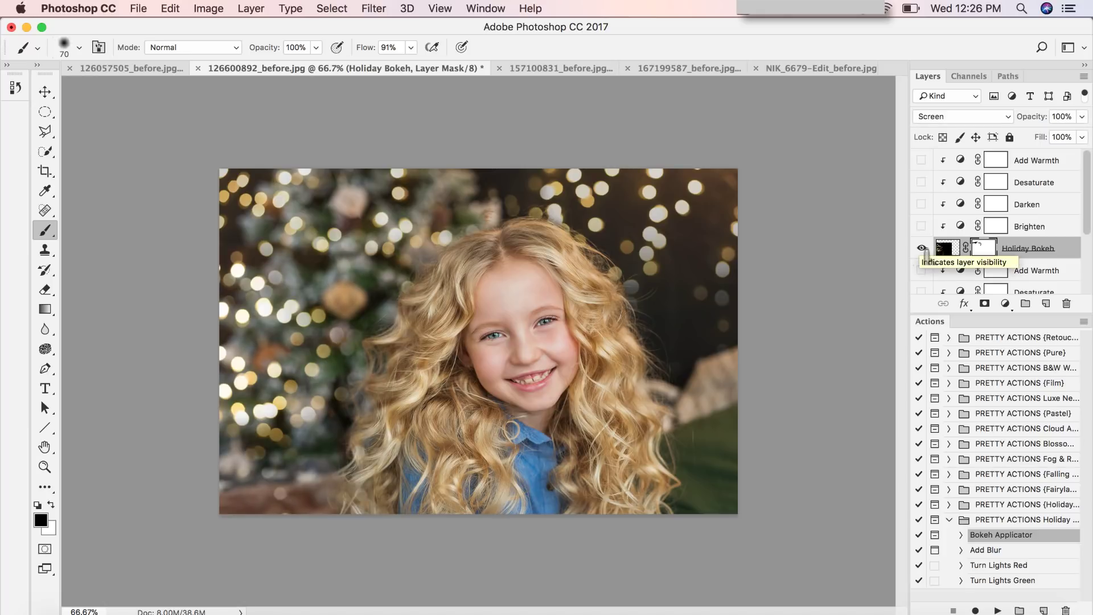
pyautogui.moveTo(1081, 116); pyautogui.dragTo(1067, 134)
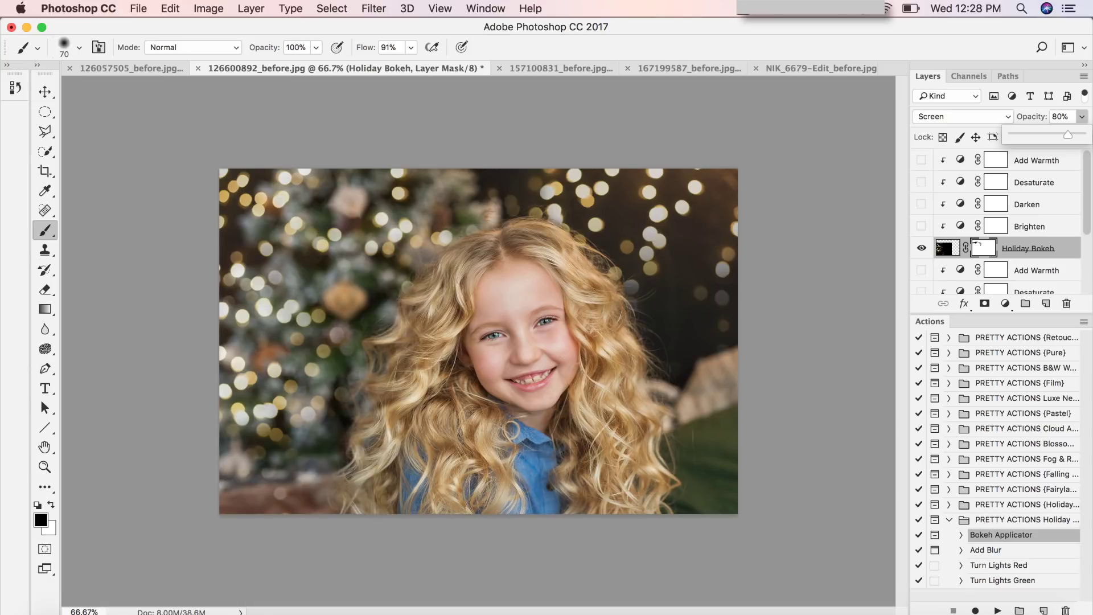
# - In 157100831_before.jpg, run the Bokeh Applicator action with the Bokeh 12 Multi.jpg overlay at its default size and position
pyautogui.click(560, 68)
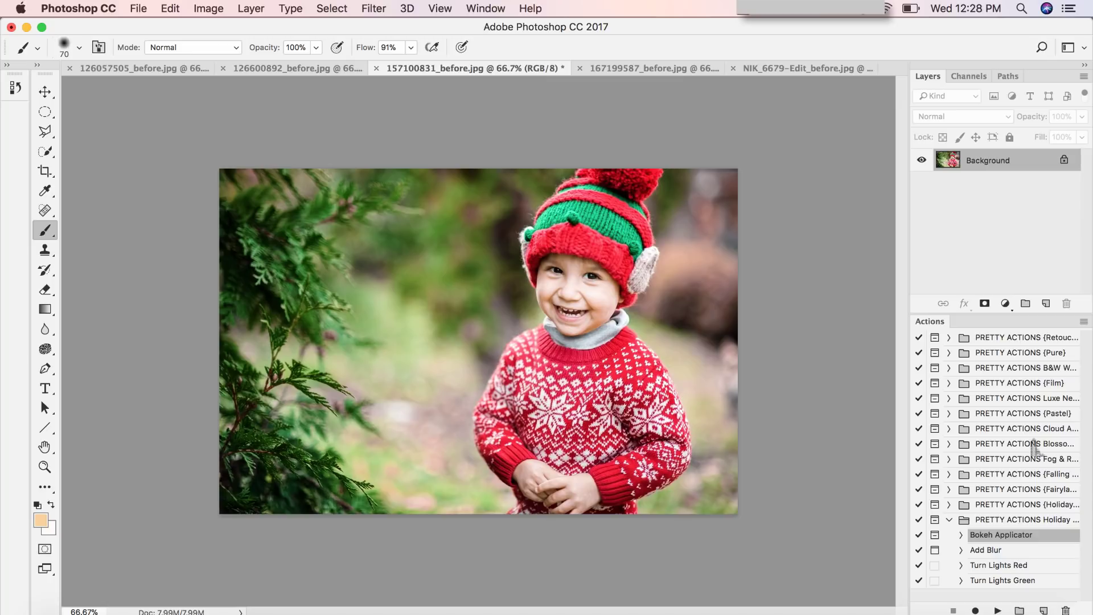
pyautogui.click(997, 608)
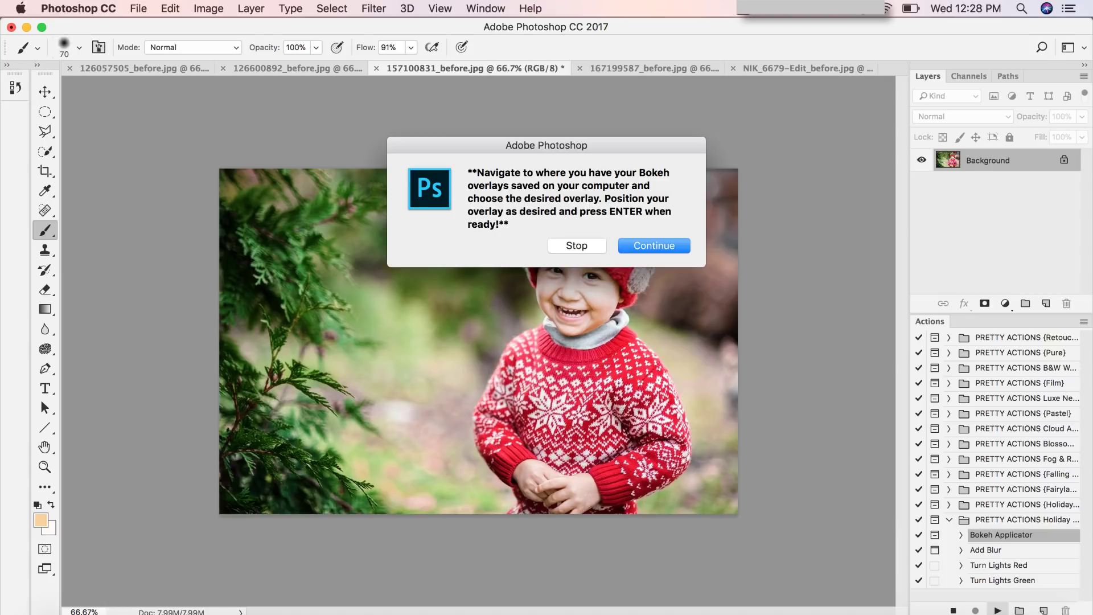
pyautogui.press('Return')
pyautogui.scroll(-5, 520, 273)
pyautogui.scroll(3, 520, 274)
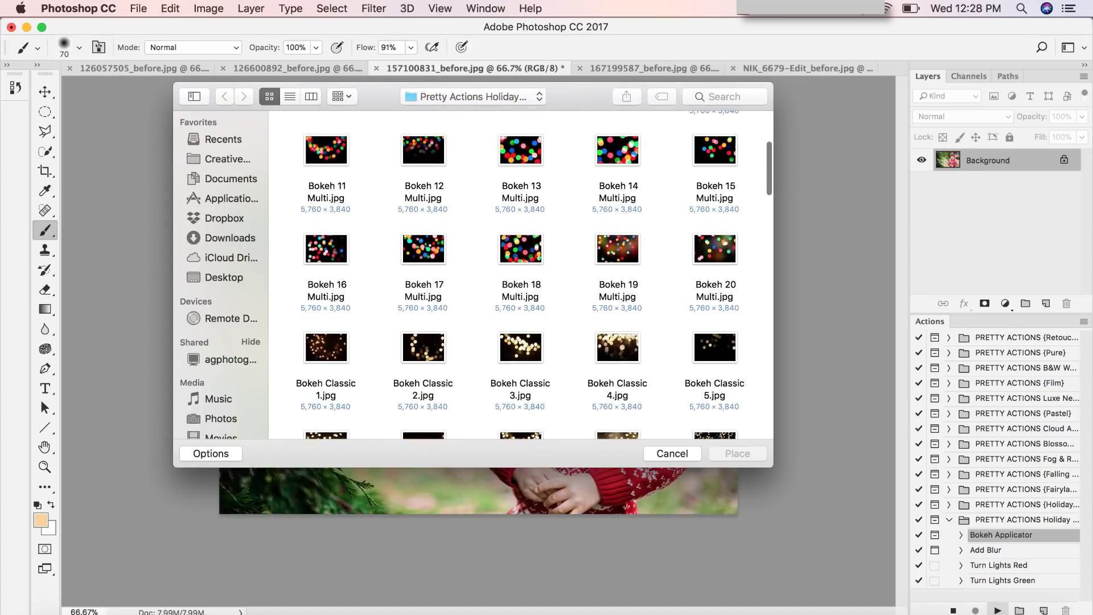
pyautogui.click(423, 151)
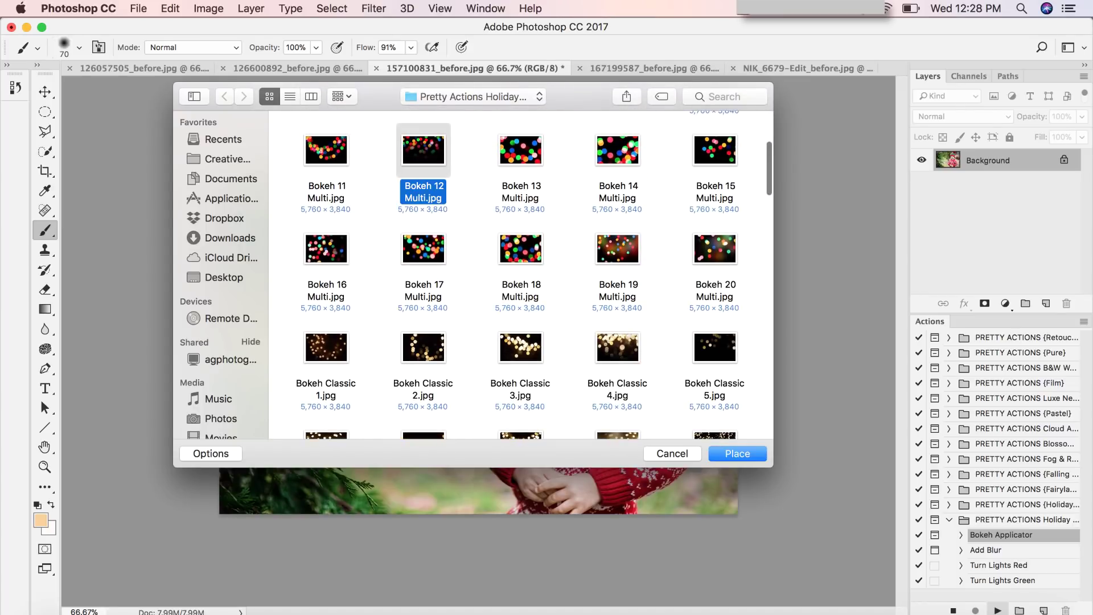
pyautogui.click(760, 459)
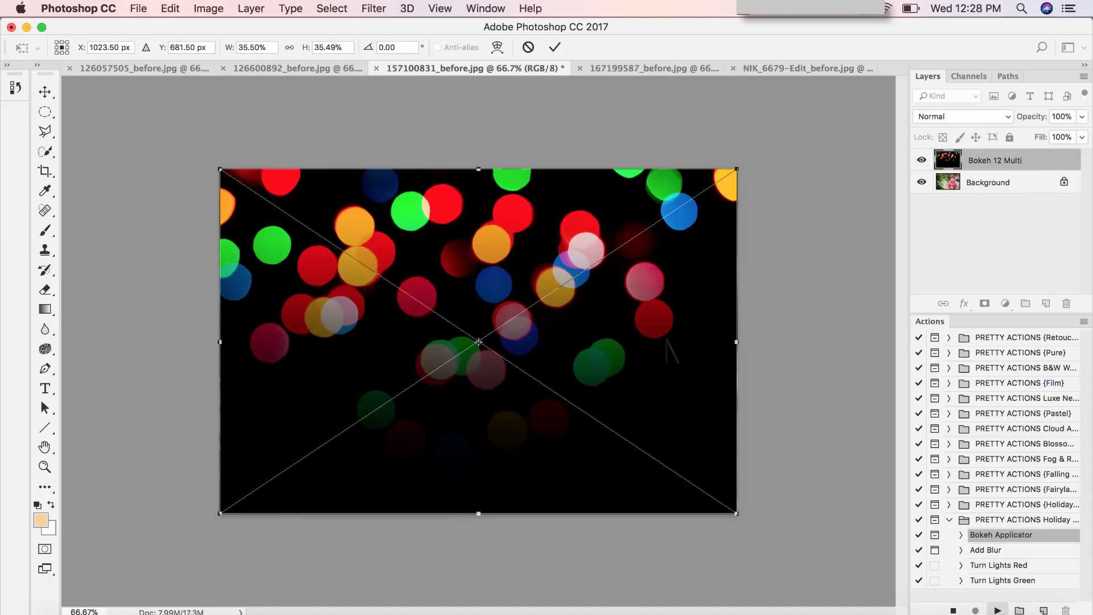
pyautogui.press('Return')
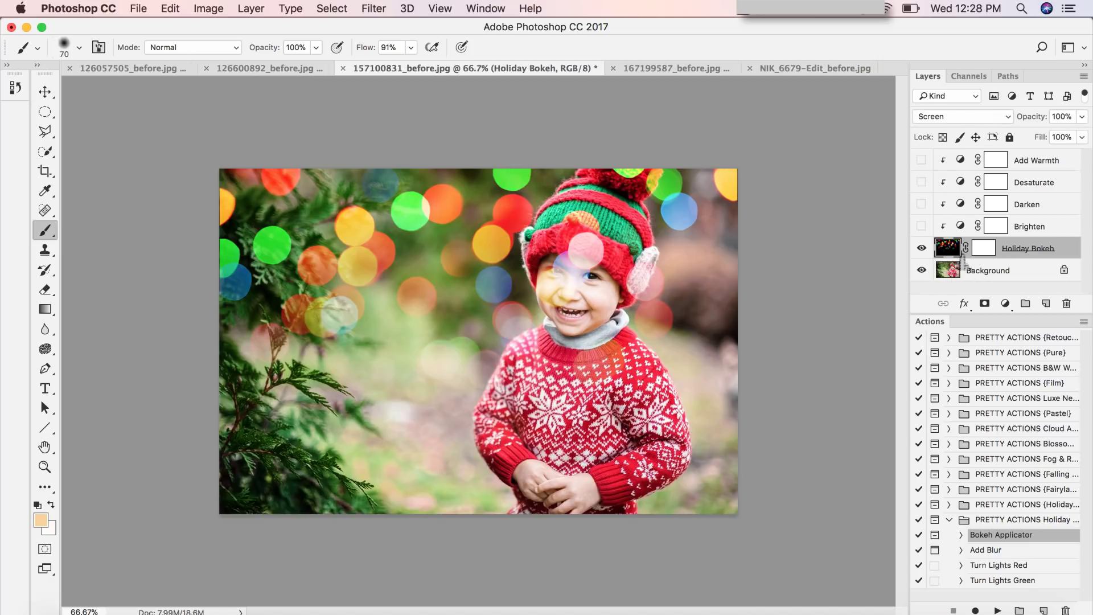
# - Scale the Holiday Bokeh layer to about 61.6% toward the photo's upper-left corner, keeping the colored lights off the boy's face
pyautogui.click(45, 91)
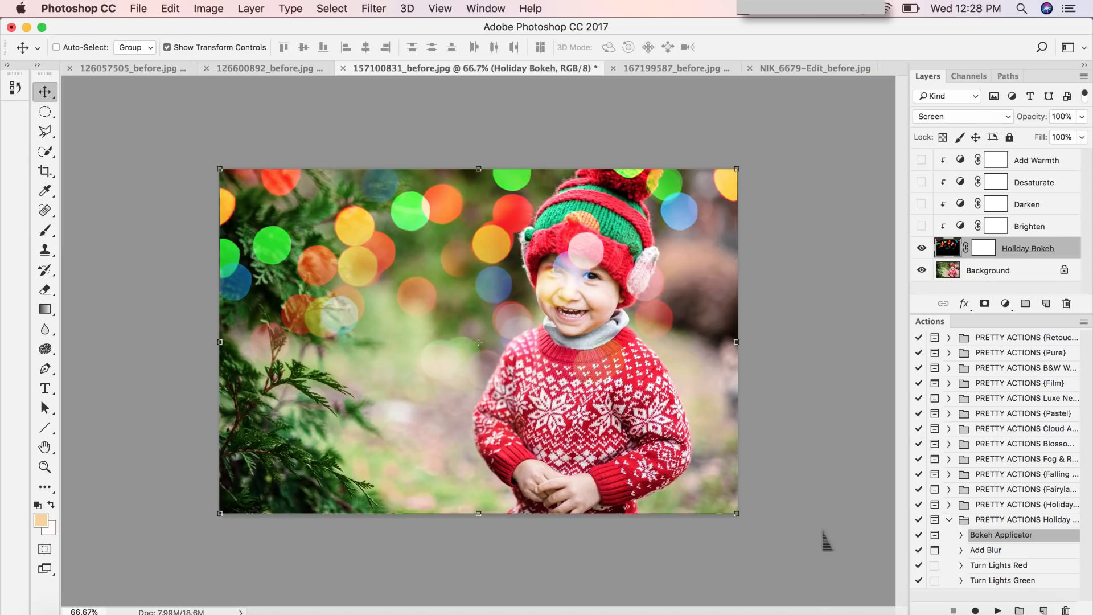
pyautogui.moveTo(735, 515); pyautogui.dragTo(549, 359)
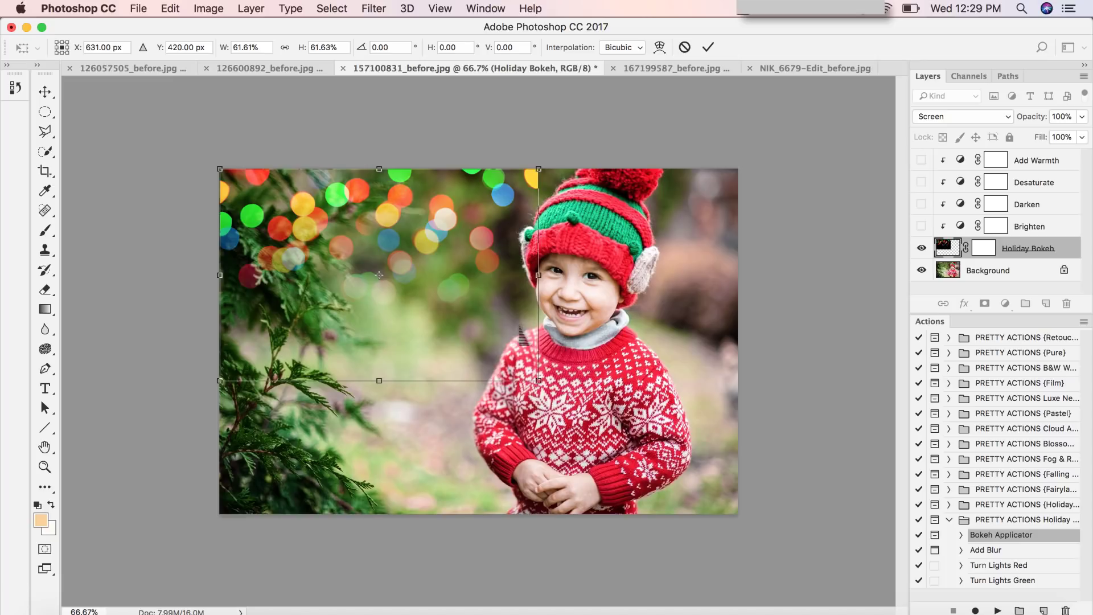
pyautogui.press('Return')
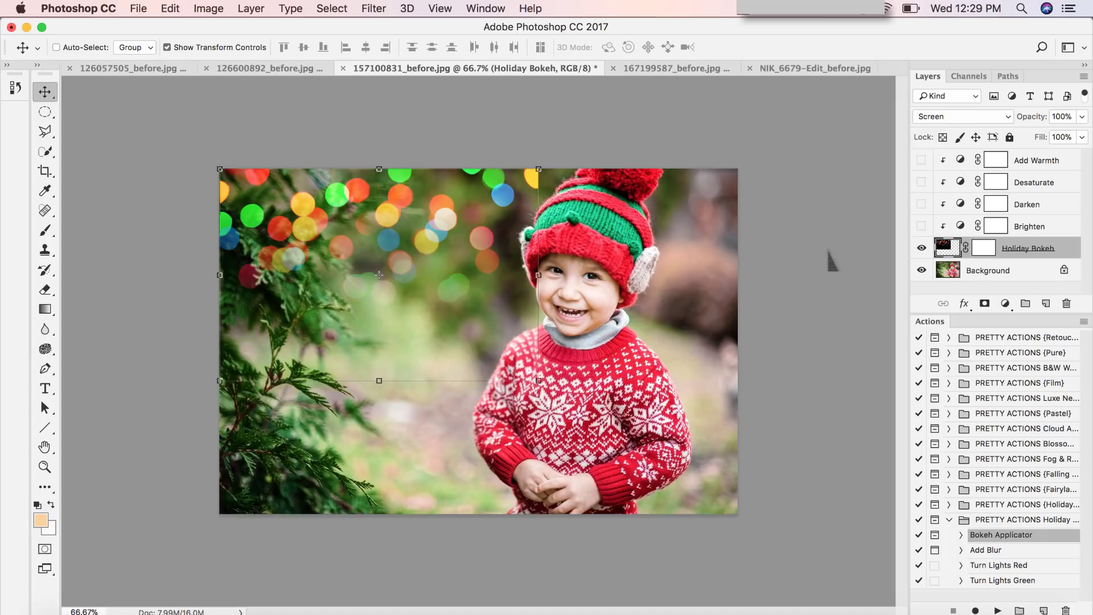
# - Turn on the Brighten adjustment for the lights and mask the overlay's hard edge beside the boy's hat with a size 70 black brush
pyautogui.click(921, 227)
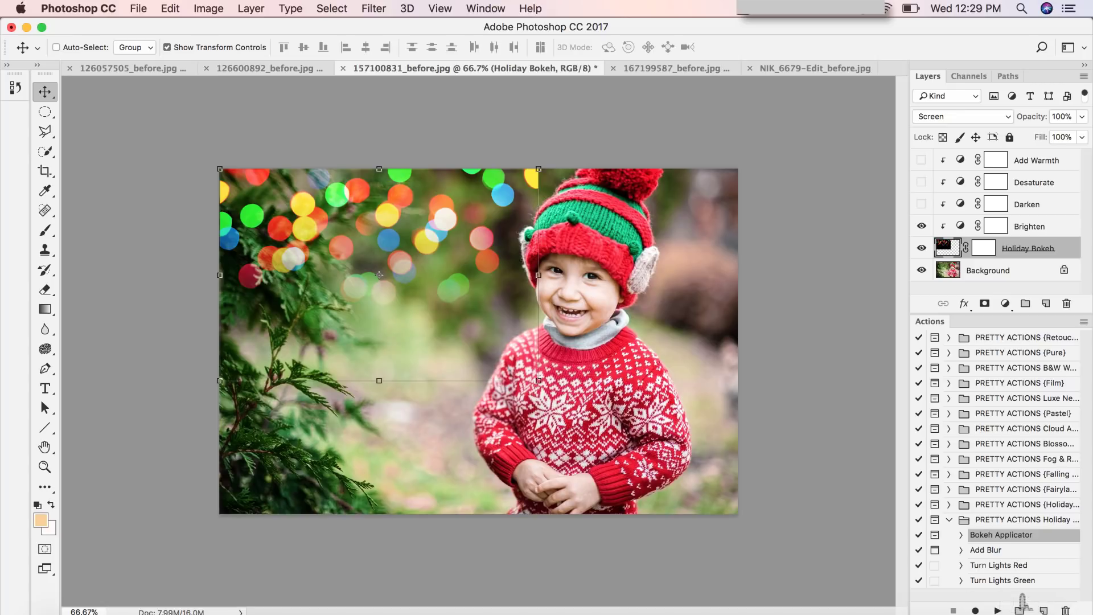
pyautogui.click(982, 249)
pyautogui.click(45, 230)
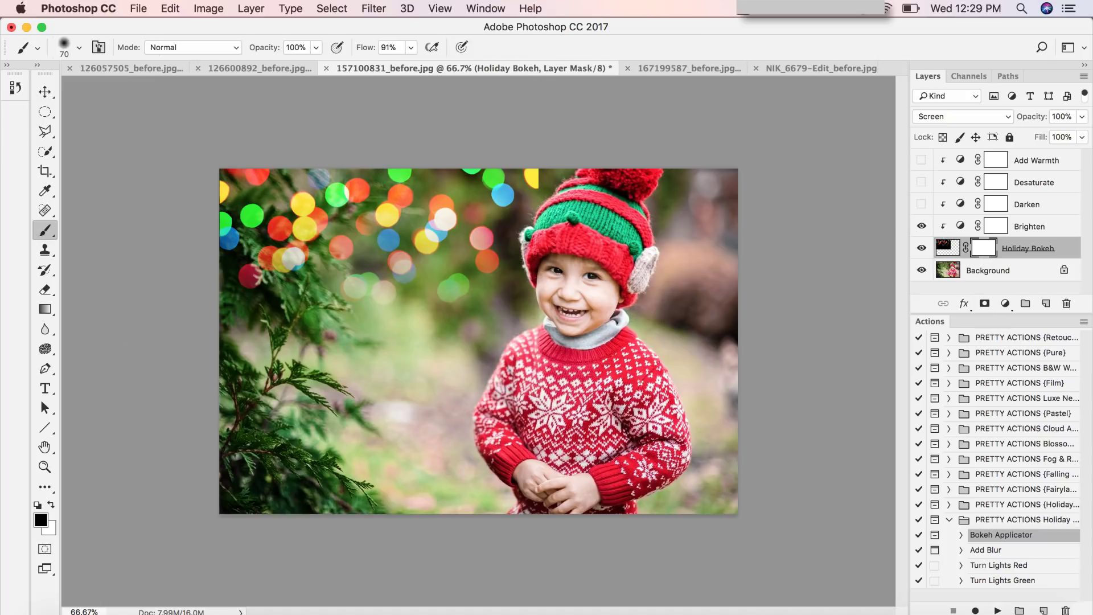
pyautogui.moveTo(532, 176); pyautogui.dragTo(530, 153)
# - Run the Bokeh Applicator action again with Bokeh 12 Multi.jpg and shrink the new Holiday Bokeh layer toward the photo's upper-left corner
pyautogui.click(997, 610)
pyautogui.press('Return')
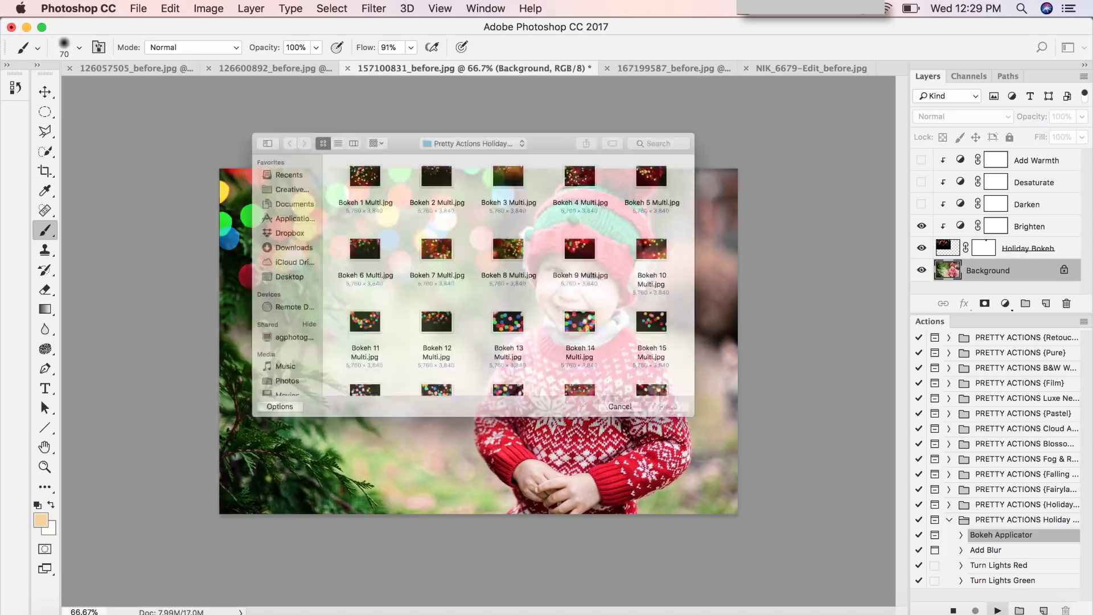
pyautogui.scroll(-5, 531, 262)
pyautogui.click(424, 137)
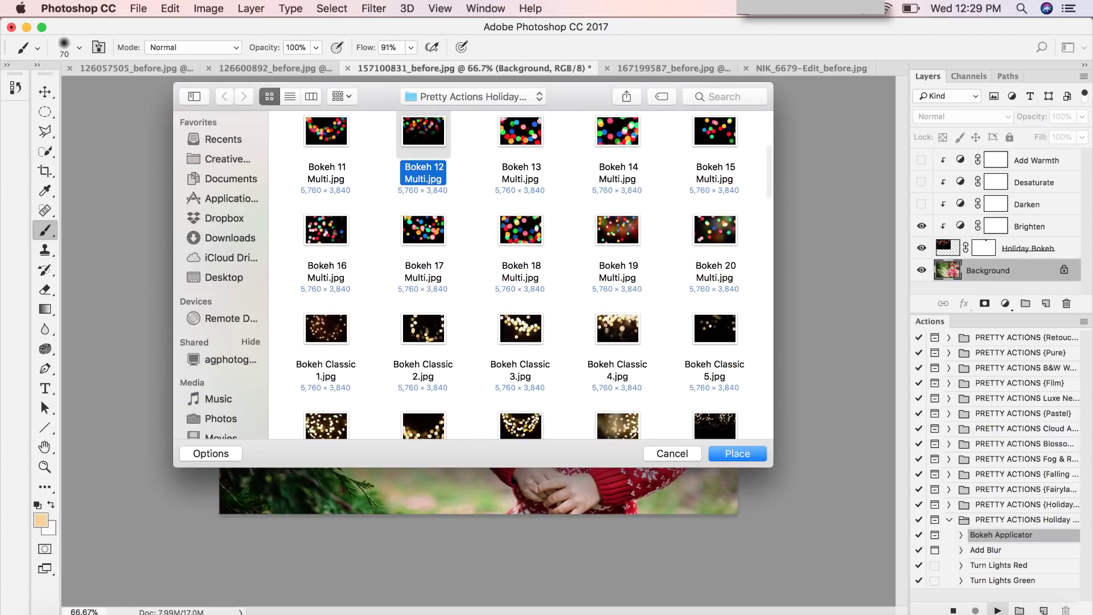
pyautogui.click(737, 453)
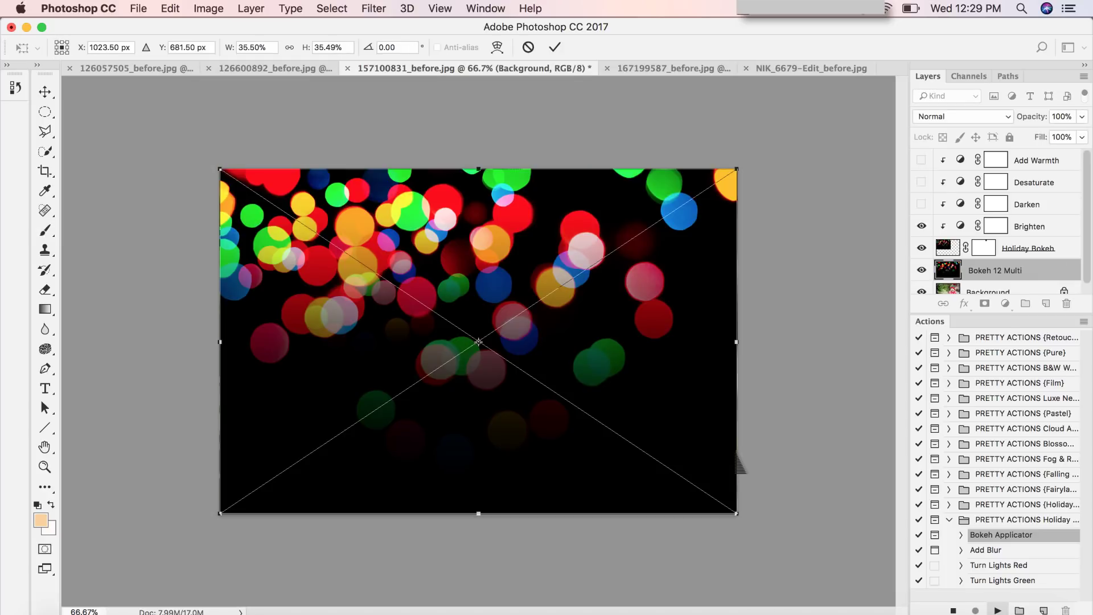
pyautogui.press('Return')
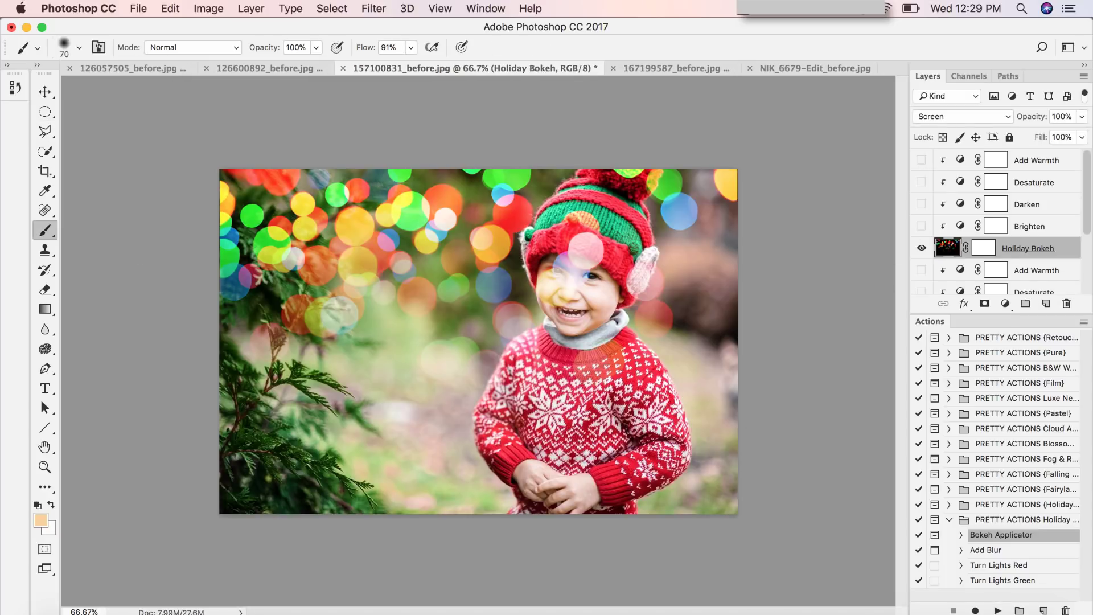
pyautogui.moveTo(740, 516); pyautogui.dragTo(560, 364)
pyautogui.press('Return')
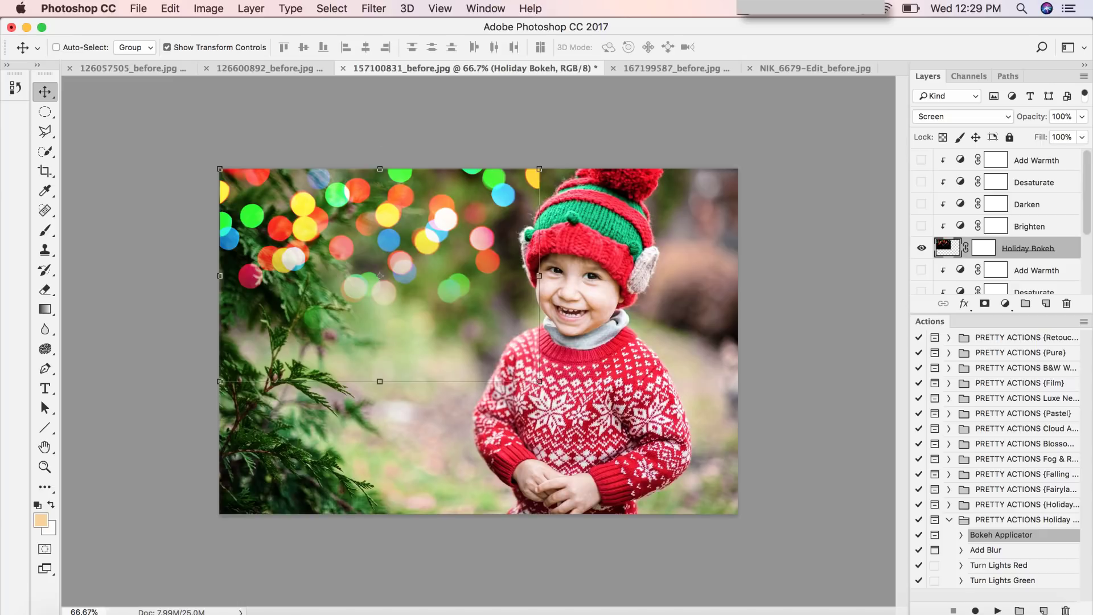
# - Flip the new Holiday Bokeh layer horizontally and move it over the photo's upper-right area, extending past the right edge
pyautogui.click(170, 8)
pyautogui.press('Escape')
pyautogui.click(170, 8)
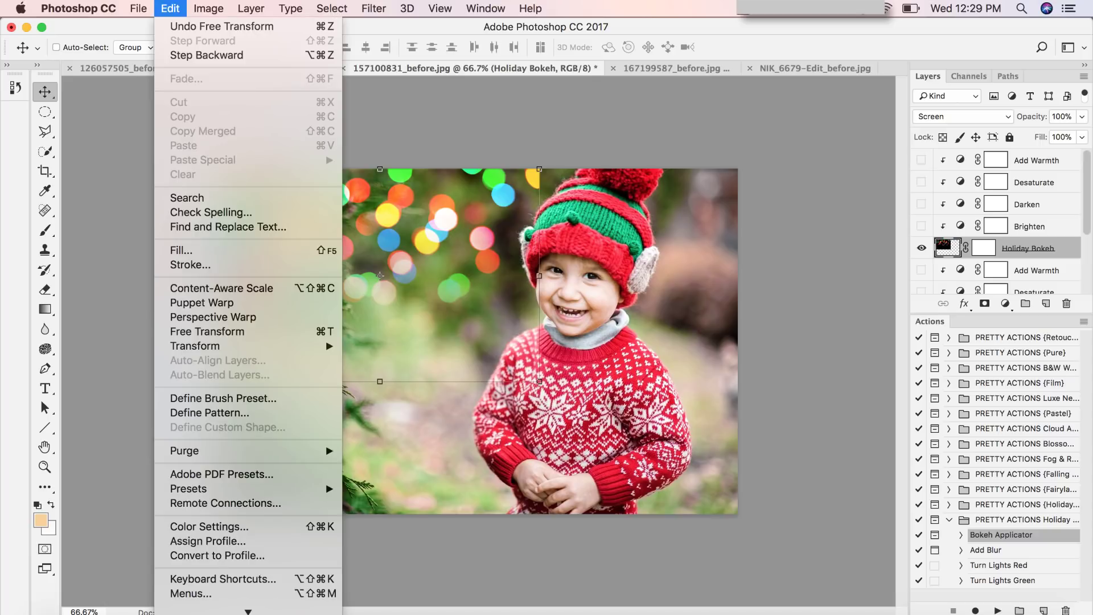
pyautogui.moveTo(195, 345)
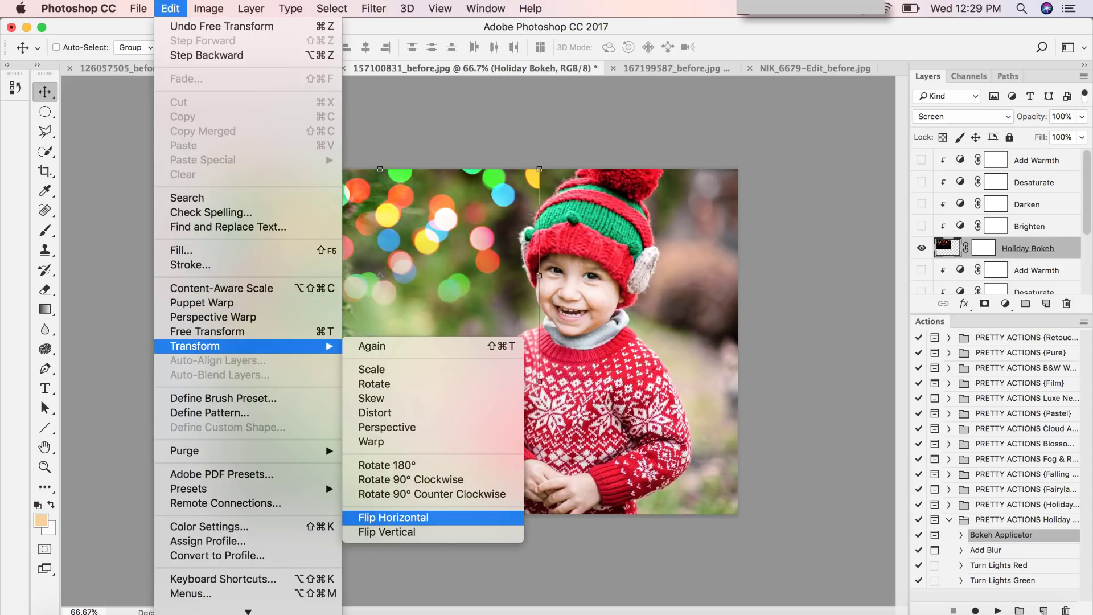
pyautogui.click(390, 517)
pyautogui.moveTo(470, 358); pyautogui.dragTo(736, 205)
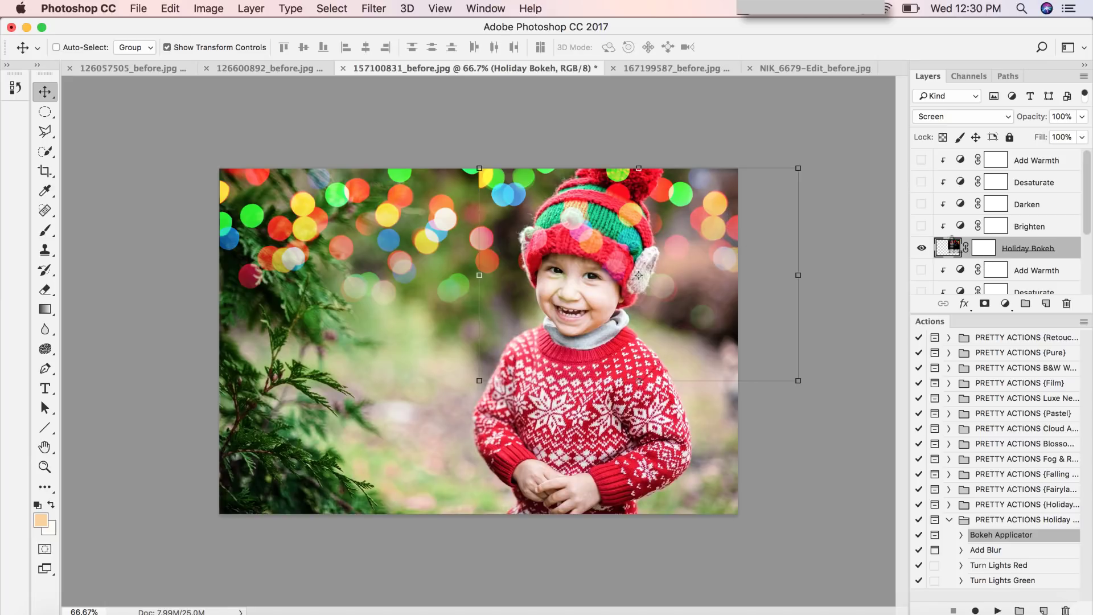
# - Paint black on the flipped Holiday Bokeh layer's mask, enlarging the brush to 90, to clear the lights from the boy's hat and face
pyautogui.click(982, 253)
pyautogui.press('b')
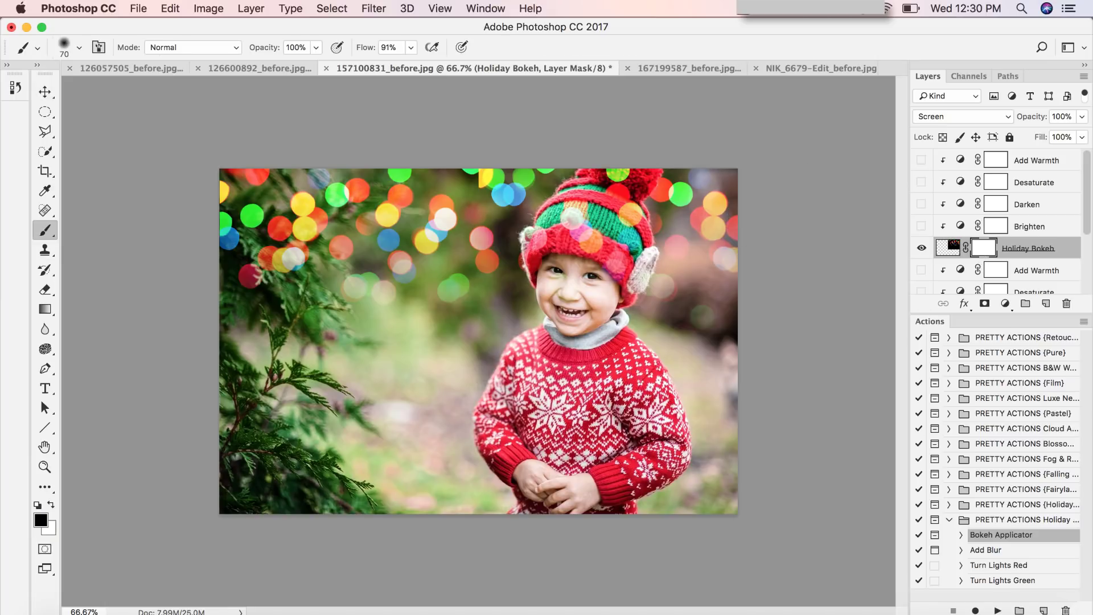
pyautogui.moveTo(586, 233)
pyautogui.mouseDown()
pyautogui.moveTo(587, 250)
pyautogui.moveTo(595, 239)
pyautogui.moveTo(581, 244)
pyautogui.mouseUp()
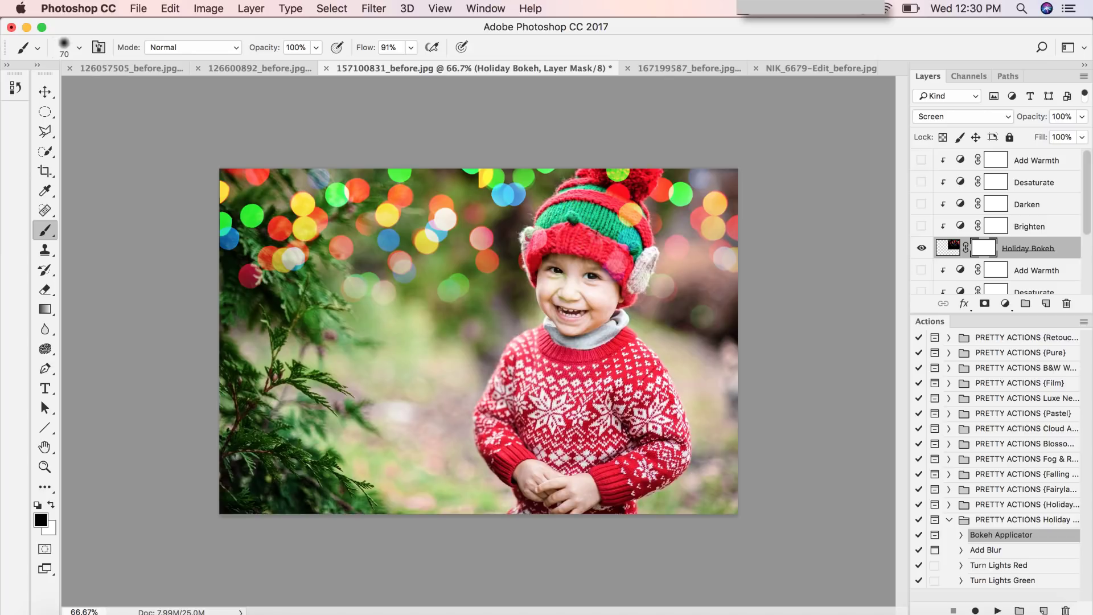
pyautogui.press(']')
pyautogui.press(']')
pyautogui.moveTo(612, 165); pyautogui.dragTo(600, 253)
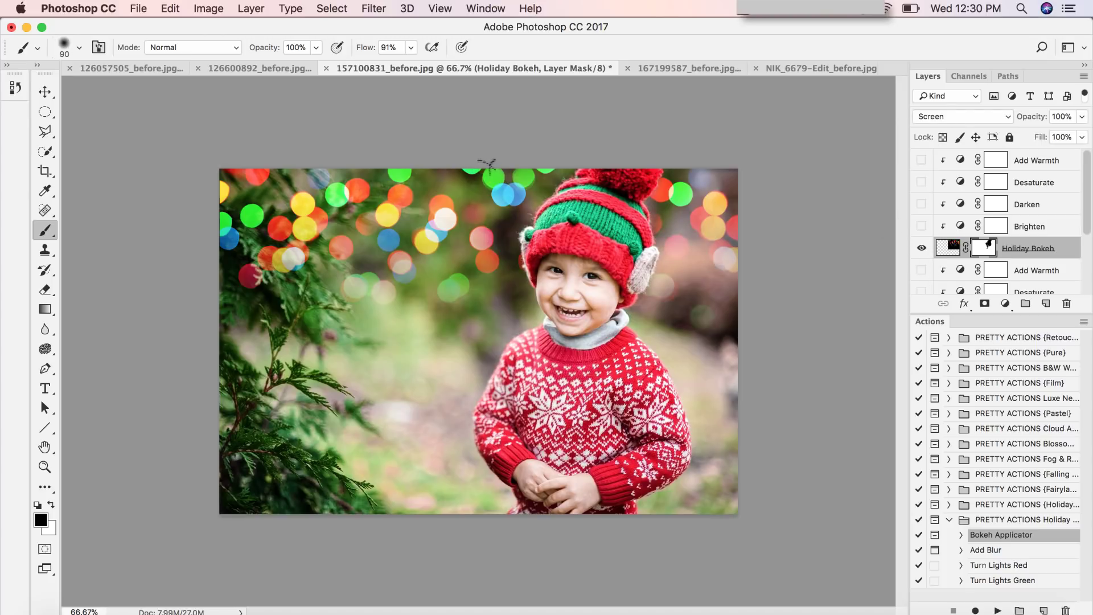
# - Try fading the lights over the left tree by painting black on the lower Holiday Bokeh mask with a size 300 brush at 38% opacity
pyautogui.scroll(-5, 1001, 268)
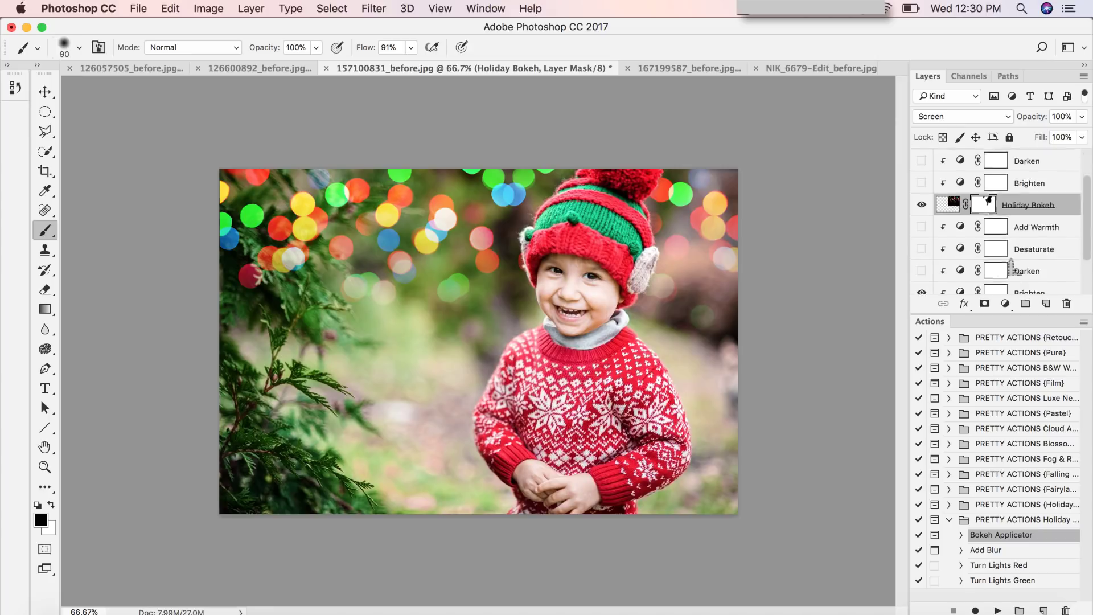
pyautogui.click(992, 262)
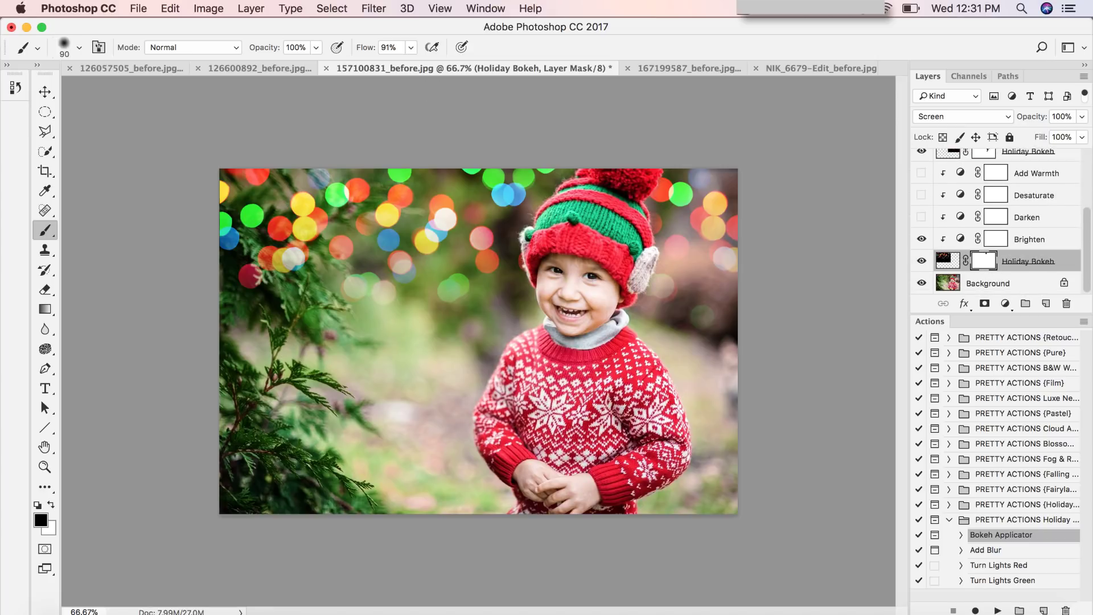
pyautogui.click(315, 48)
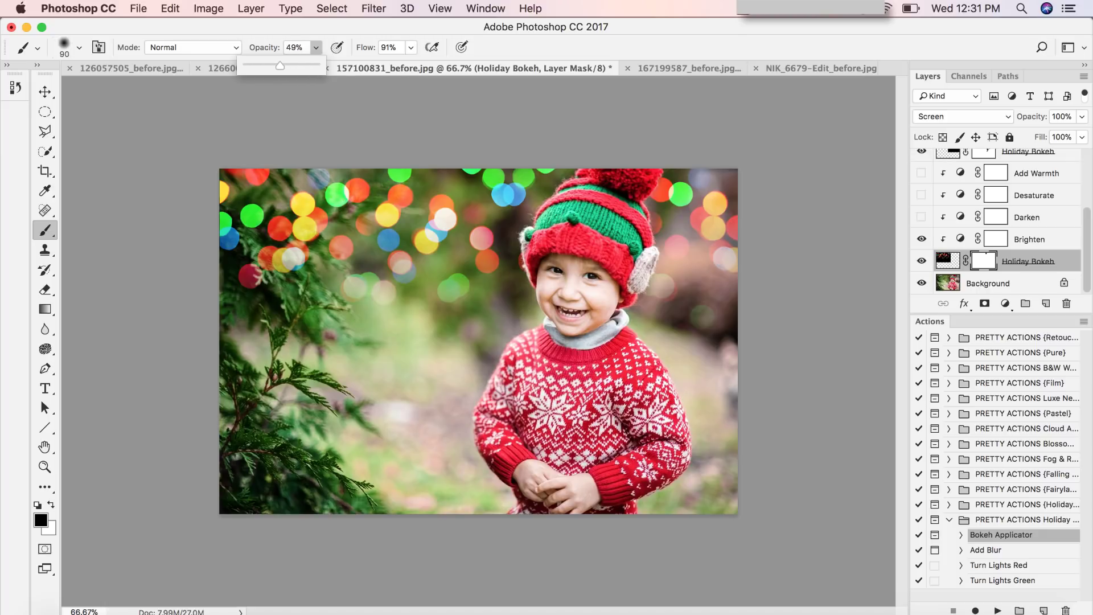
pyautogui.moveTo(273, 68); pyautogui.dragTo(272, 69)
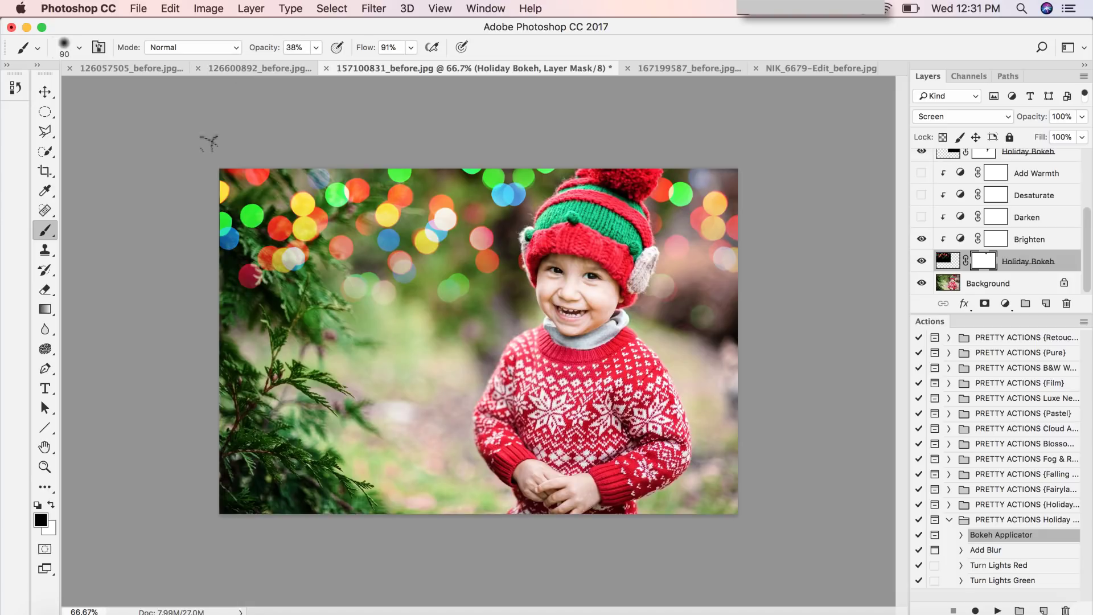
pyautogui.press(']')
pyautogui.press(']')
pyautogui.press(']')
pyautogui.press(']')
pyautogui.press(']')
pyautogui.press(']')
pyautogui.press(']')
pyautogui.moveTo(217, 249)
pyautogui.mouseDown()
pyautogui.moveTo(249, 188)
pyautogui.moveTo(299, 195)
pyautogui.moveTo(301, 174)
pyautogui.moveTo(284, 229)
pyautogui.moveTo(297, 270)
pyautogui.moveTo(204, 224)
pyautogui.moveTo(255, 255)
pyautogui.moveTo(265, 247)
pyautogui.moveTo(290, 274)
pyautogui.moveTo(303, 231)
pyautogui.moveTo(255, 268)
pyautogui.moveTo(221, 211)
pyautogui.moveTo(220, 199)
pyautogui.moveTo(260, 257)
pyautogui.moveTo(252, 188)
pyautogui.moveTo(236, 229)
pyautogui.moveTo(208, 218)
pyautogui.mouseUp()
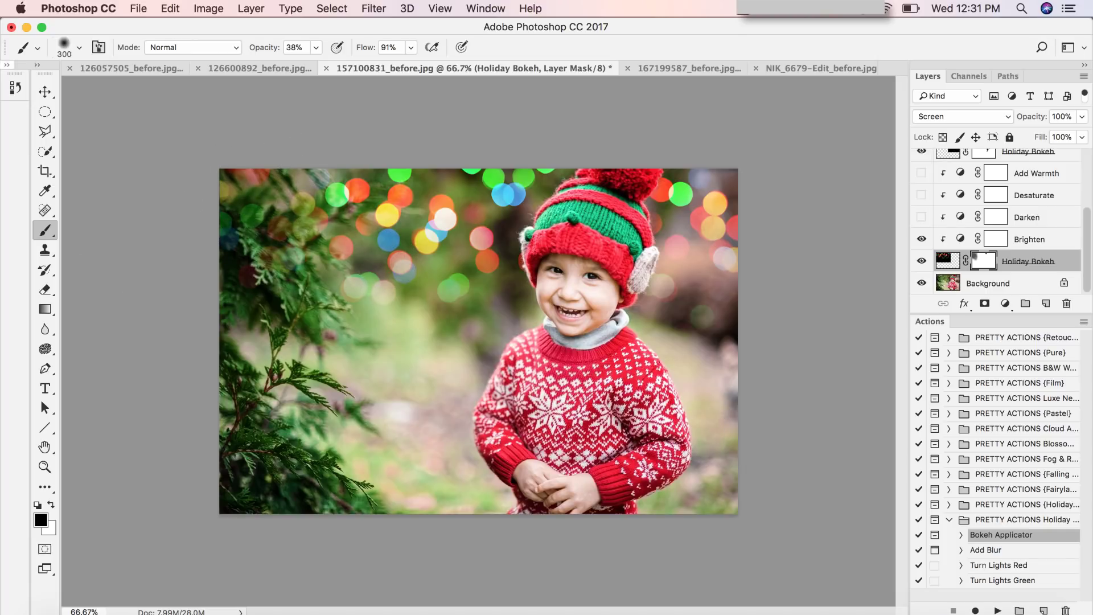
# - Undo the brush strokes made on the lower Holiday Bokeh mask by stepping back in the history
pyautogui.click(16, 87)
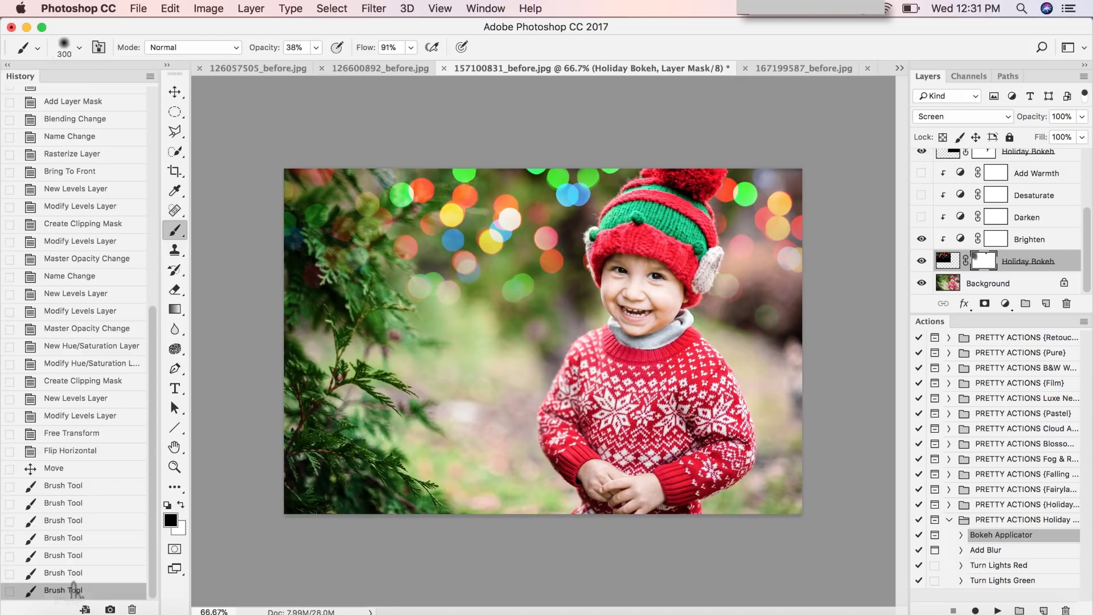
pyautogui.click(63, 572)
pyautogui.click(80, 520)
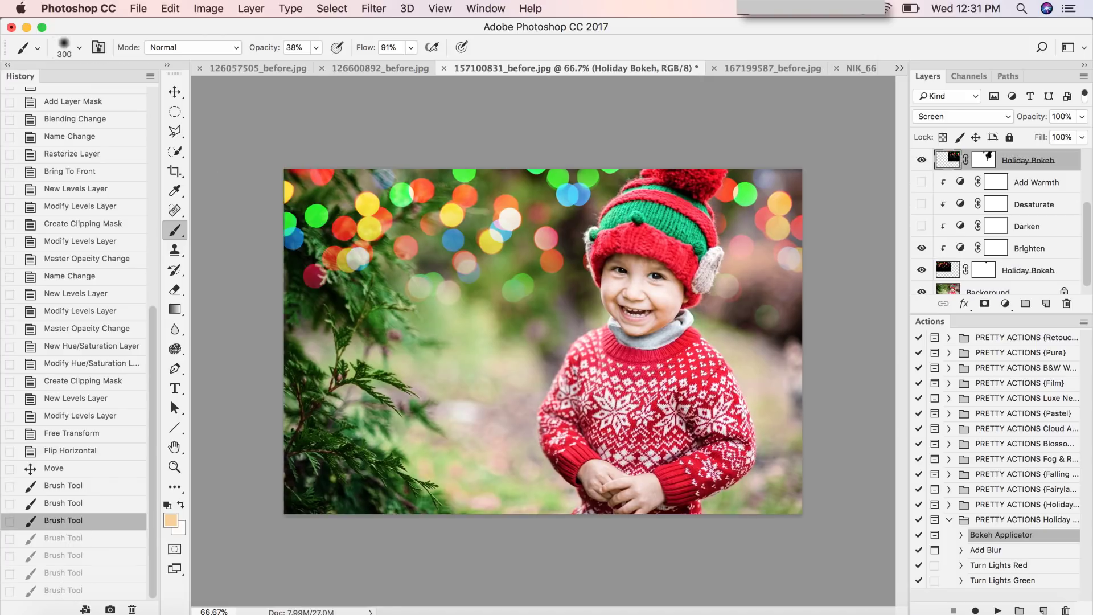
pyautogui.click(169, 399)
# - Draw black-to-transparent linear gradients on the lower Holiday Bokeh mask from the photo's left edge inward to fade the lights over the tree
pyautogui.click(45, 309)
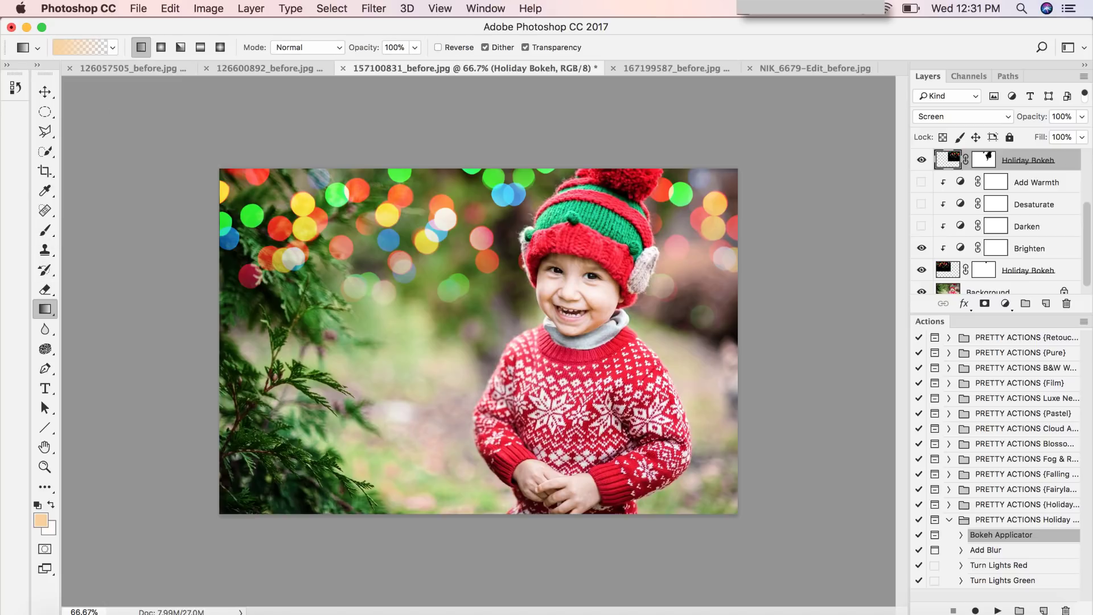
pyautogui.press('d')
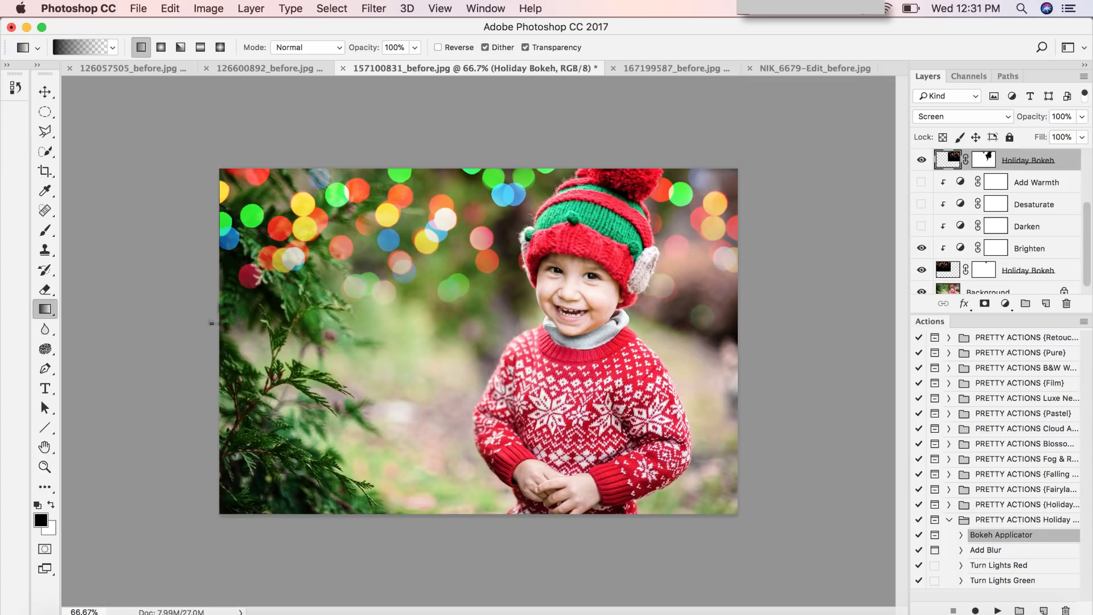
pyautogui.click(961, 275)
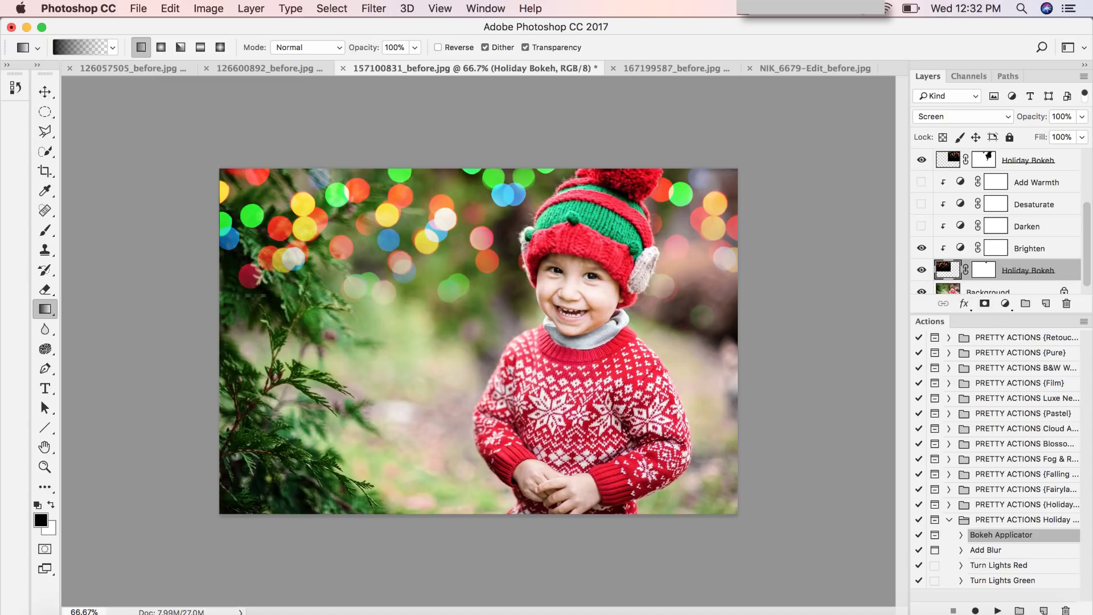
pyautogui.click(983, 271)
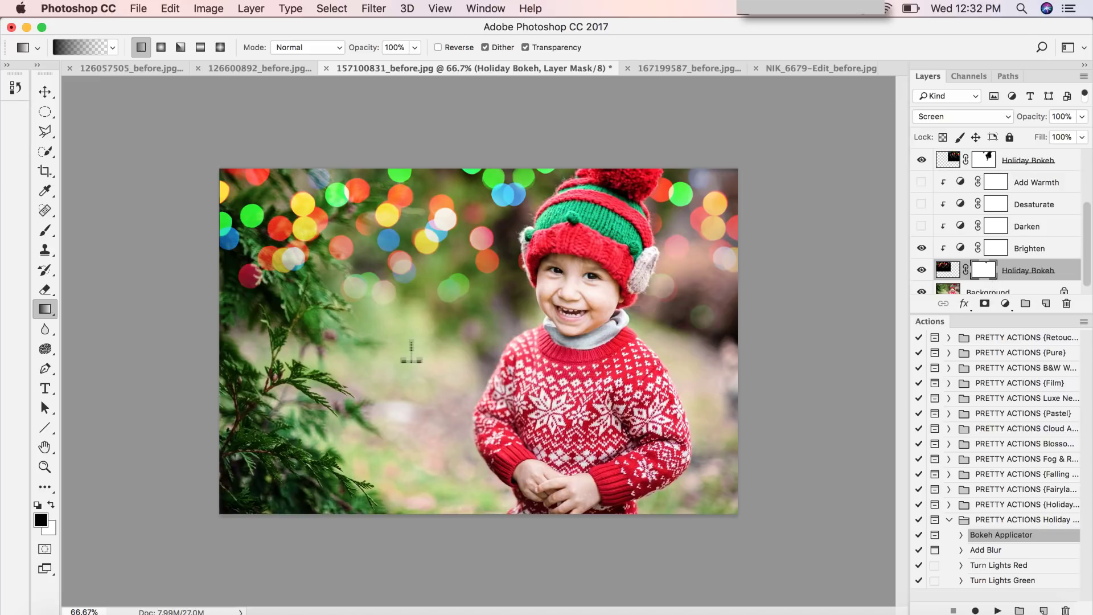
pyautogui.moveTo(194, 310); pyautogui.dragTo(357, 314)
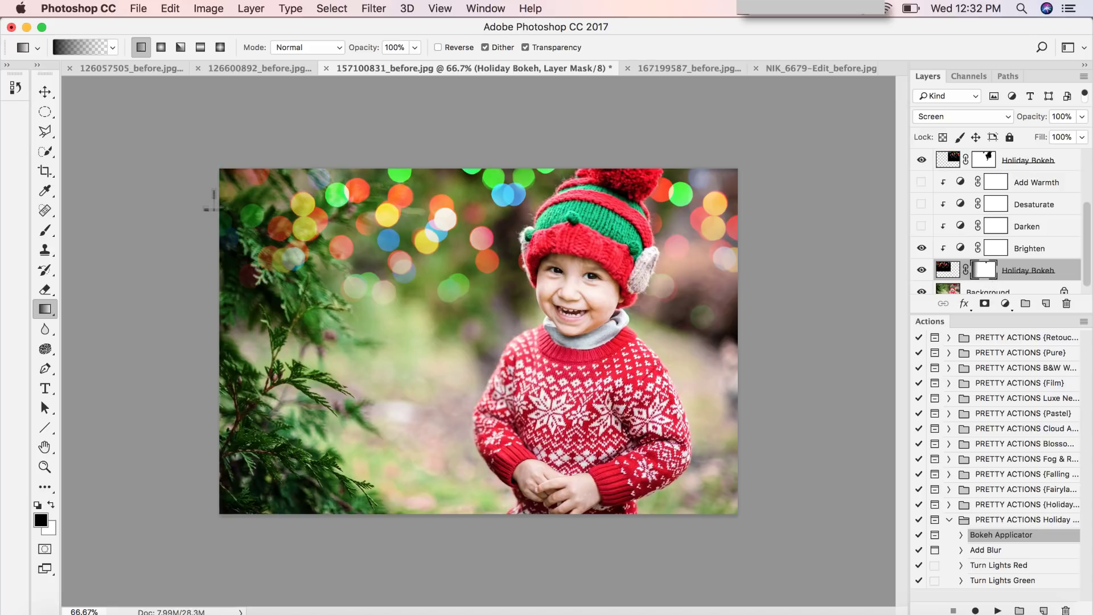
pyautogui.moveTo(339, 218); pyautogui.dragTo(369, 232)
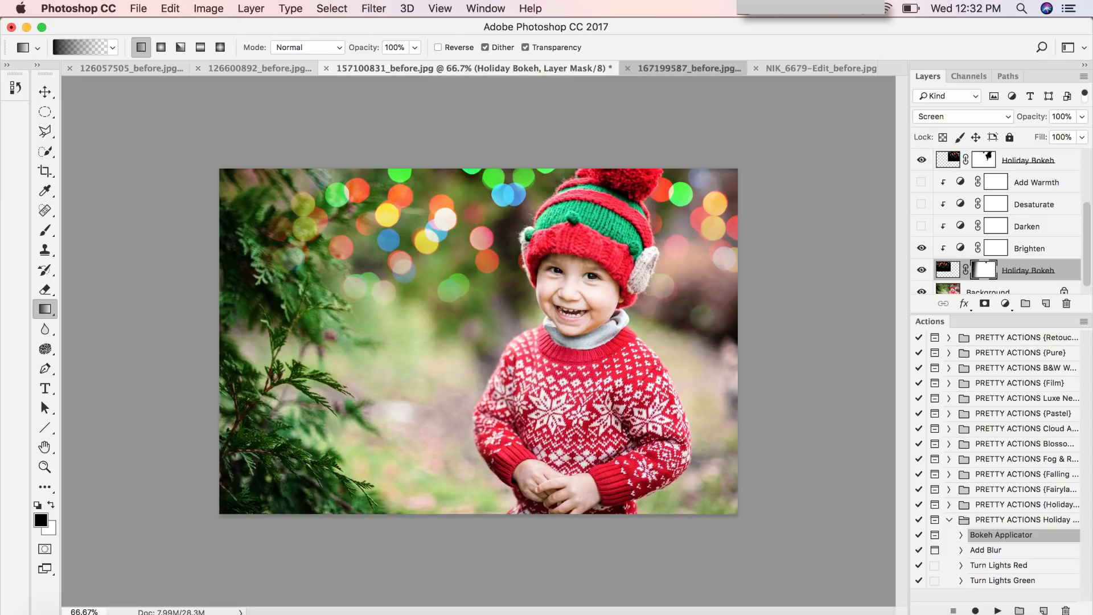
# - In 167199587_before.jpg, run the Bokeh Applicator action with the Bokeh 2 Multi.jpg overlay at its default size and position
pyautogui.click(686, 68)
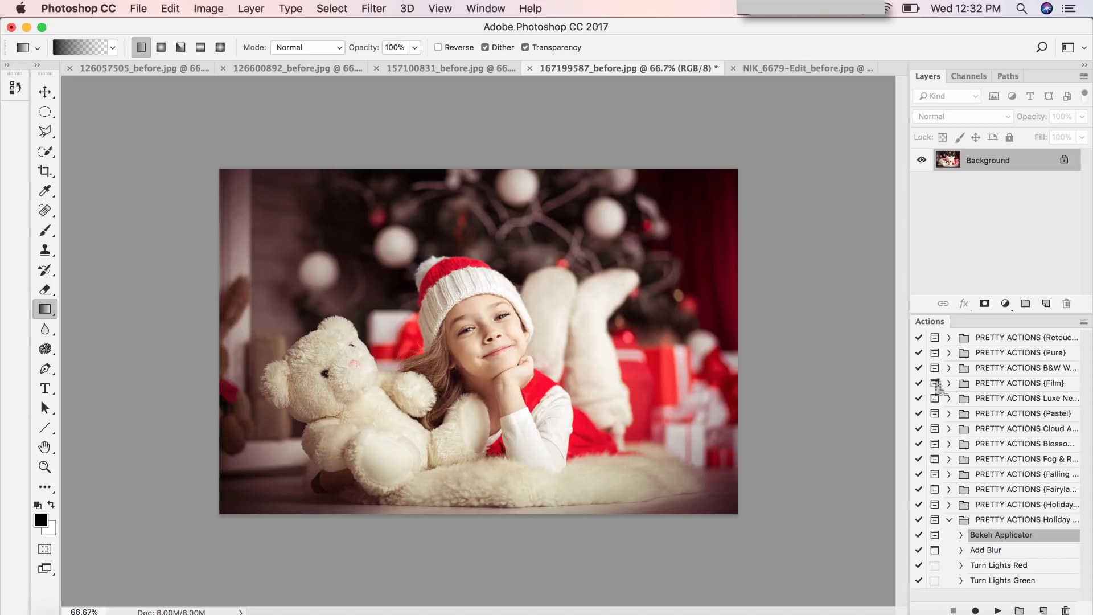
pyautogui.click(998, 610)
pyautogui.press('Return')
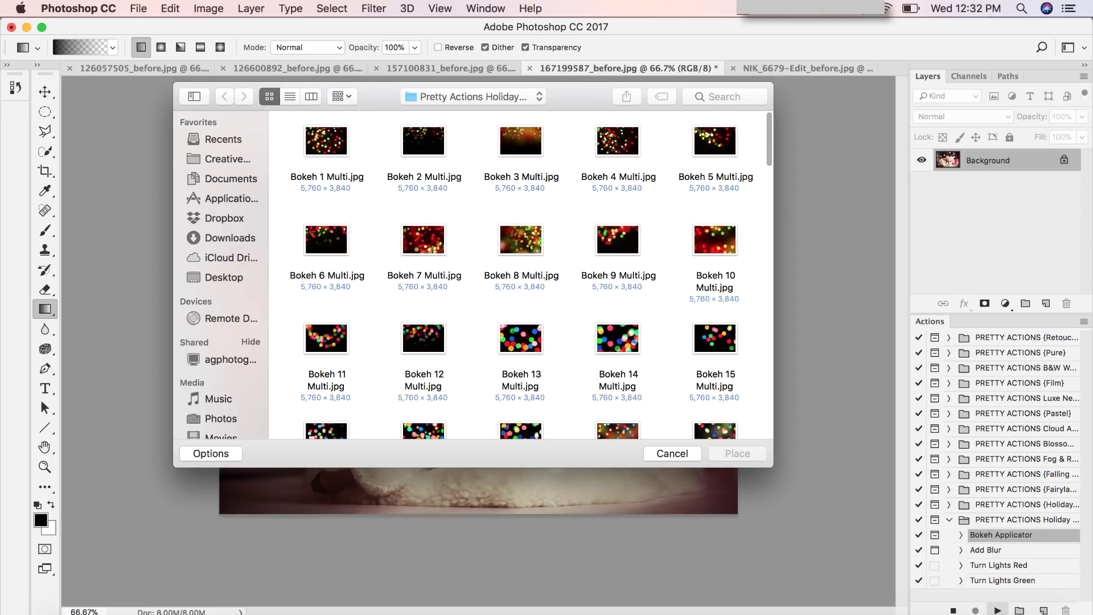
pyautogui.click(423, 140)
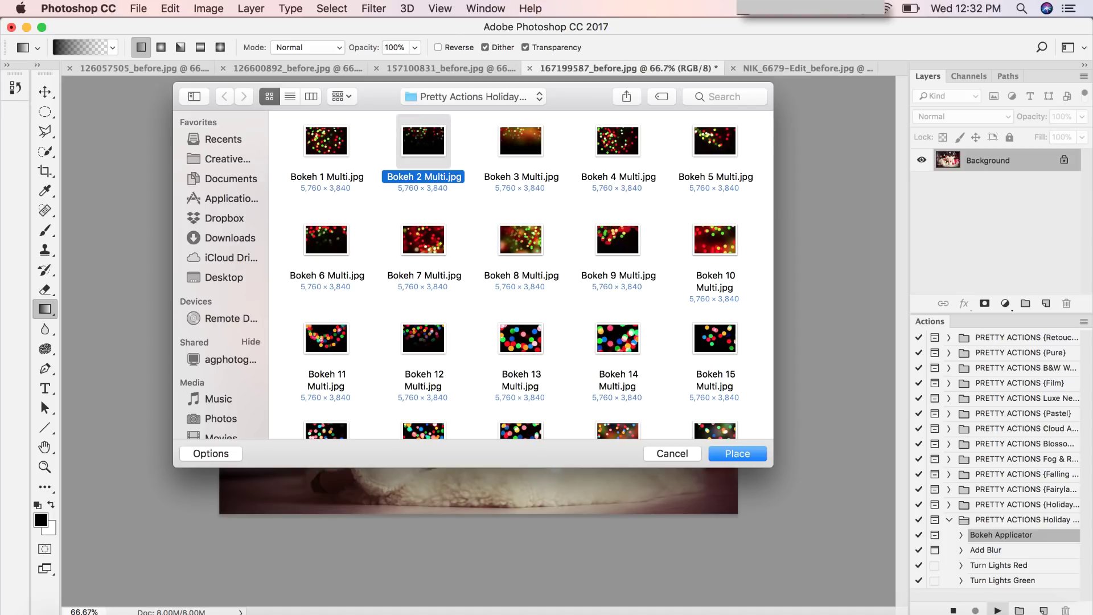
pyautogui.click(753, 458)
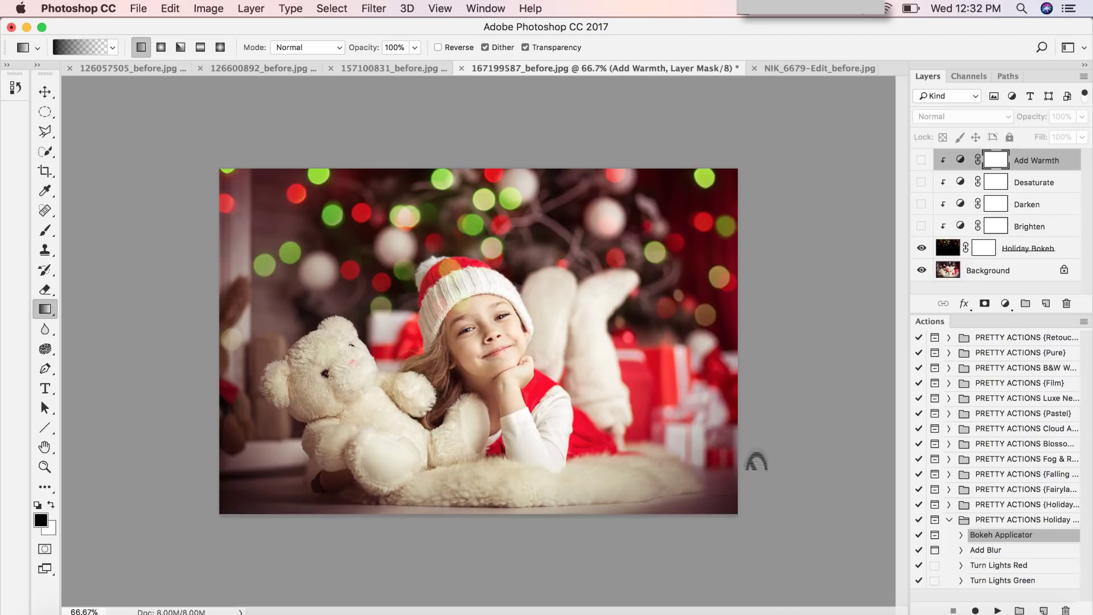
# - Paint black on the Holiday Bokeh mask over the girl and teddy bear with a size 175 brush, raising the brush opacity to 100%
pyautogui.click(990, 251)
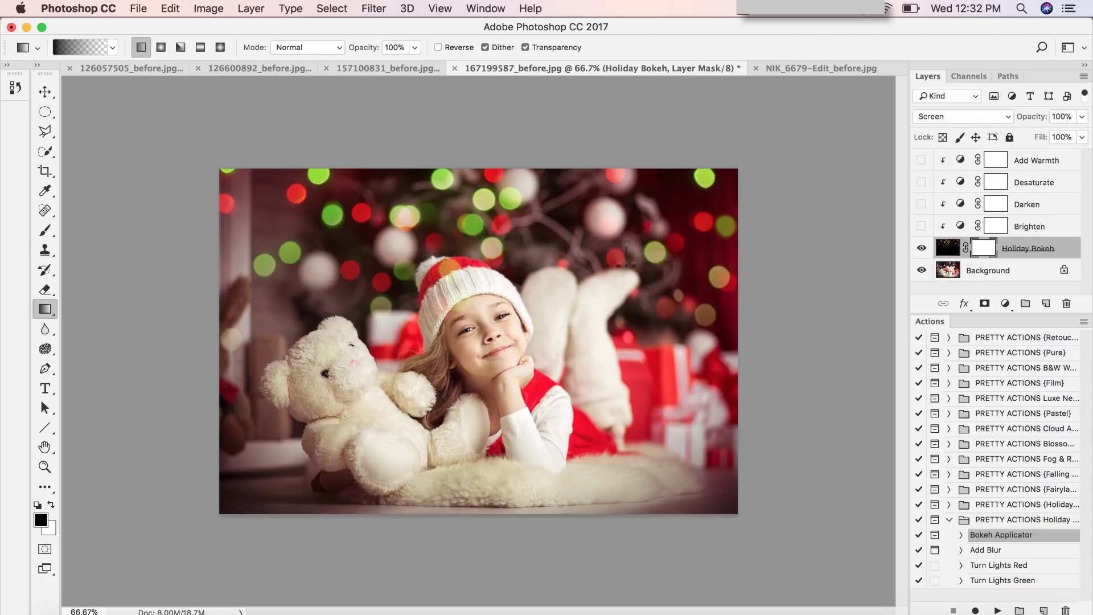
pyautogui.click(45, 230)
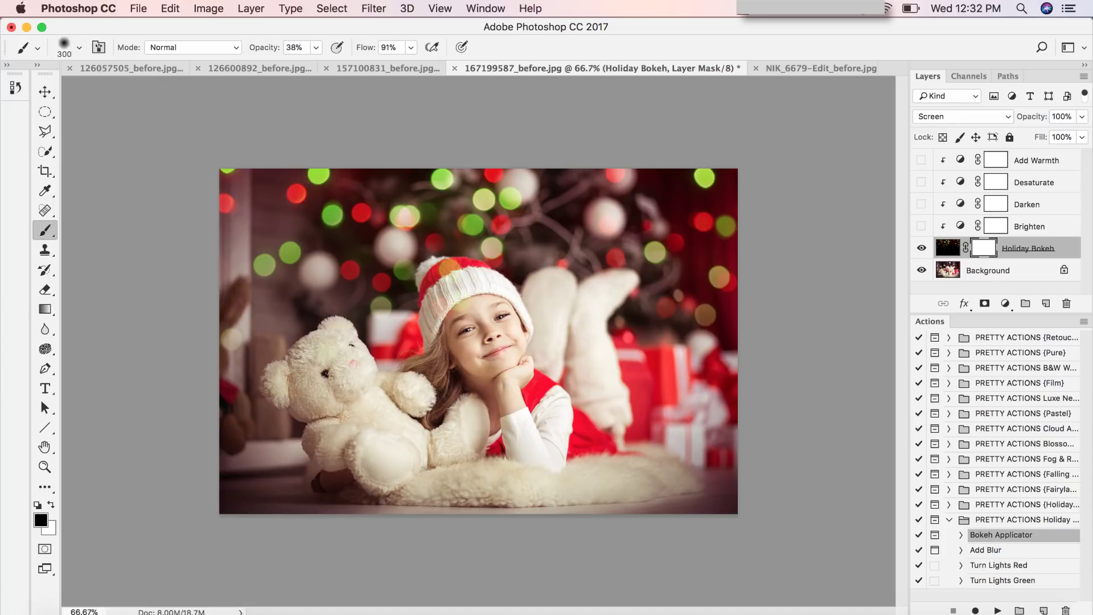
pyautogui.press('[')
pyautogui.click(467, 301)
pyautogui.click(449, 276)
pyautogui.click(316, 48)
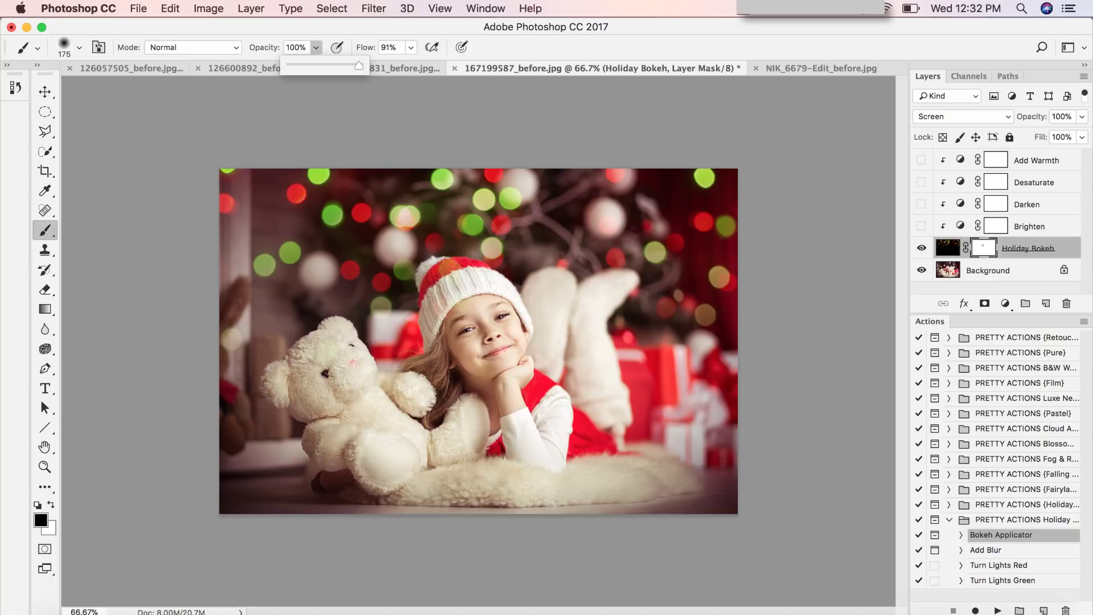
pyautogui.click(456, 293)
pyautogui.moveTo(462, 293)
pyautogui.mouseDown()
pyautogui.moveTo(446, 277)
pyautogui.moveTo(471, 356)
pyautogui.moveTo(476, 321)
pyautogui.moveTo(430, 419)
pyautogui.moveTo(398, 407)
pyautogui.moveTo(425, 384)
pyautogui.moveTo(508, 381)
pyautogui.moveTo(510, 344)
pyautogui.moveTo(544, 311)
pyautogui.moveTo(582, 313)
pyautogui.moveTo(614, 288)
pyautogui.moveTo(540, 355)
pyautogui.moveTo(504, 431)
pyautogui.moveTo(420, 403)
pyautogui.mouseUp()
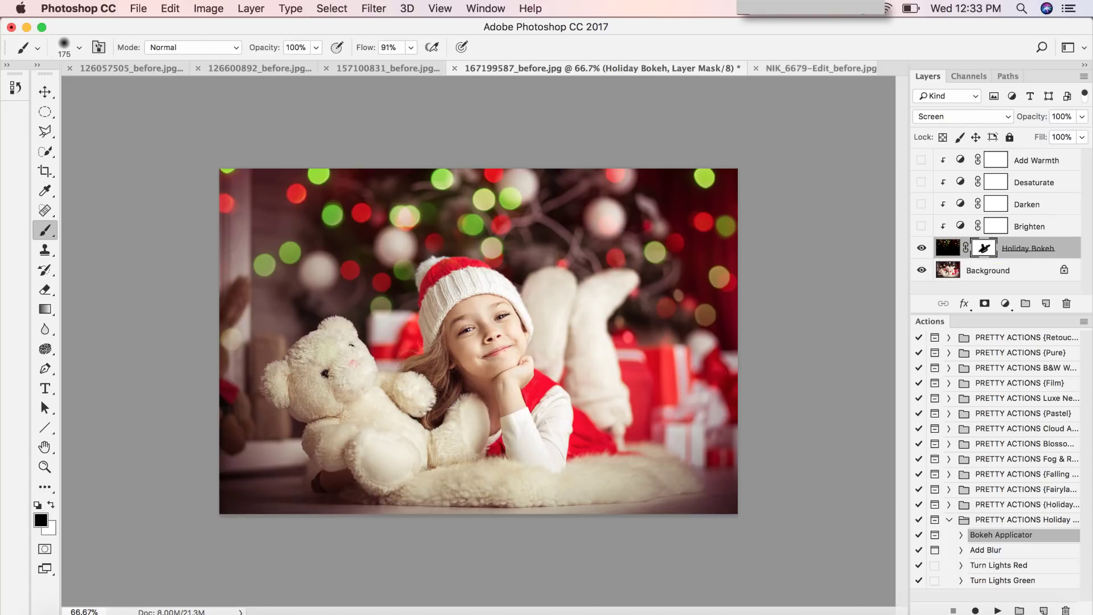
# - In NIK_6679-Edit_before.jpg, run the Bokeh Applicator action with the Snowflake 3.jpg overlay and move the overlay up past the photo's upper edge
pyautogui.hotkey('ctrl', 'Tab')
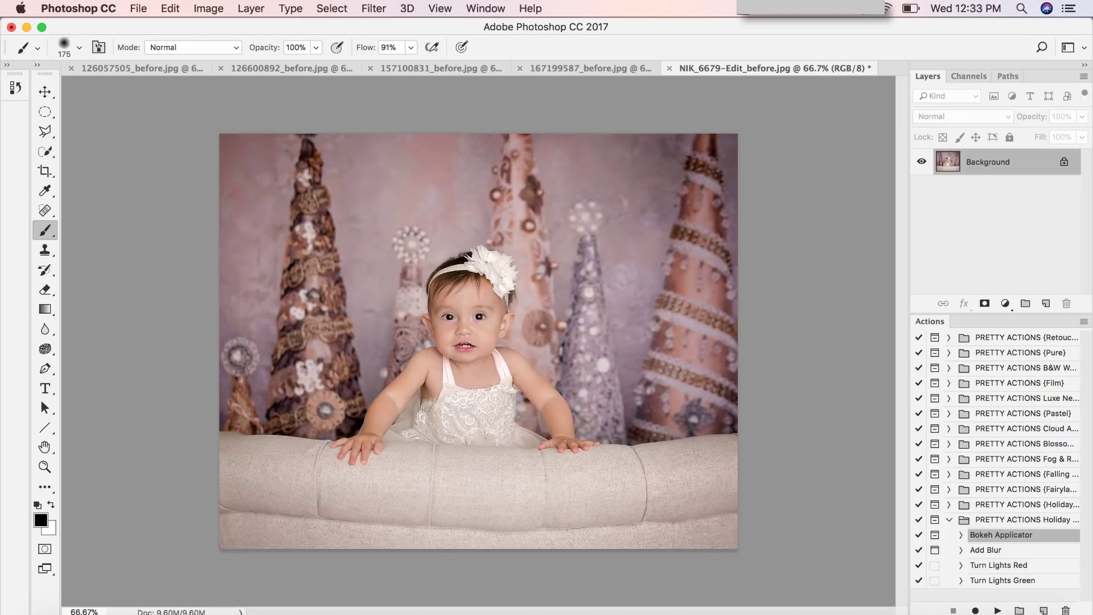
pyautogui.click(997, 610)
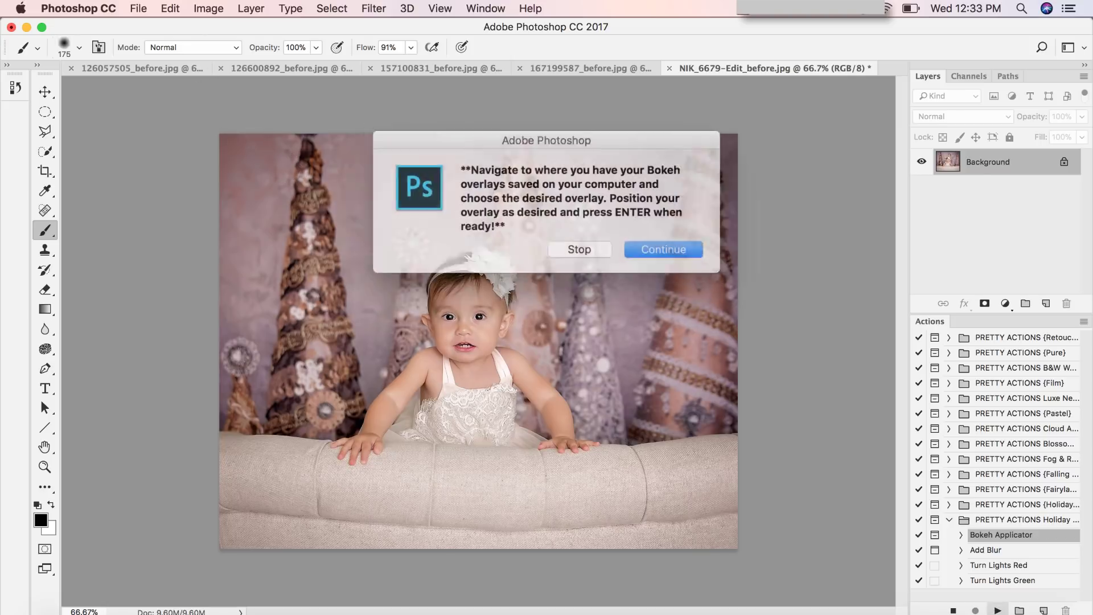
pyautogui.press('Return')
pyautogui.scroll(-10, 521, 273)
pyautogui.scroll(-10, 521, 273)
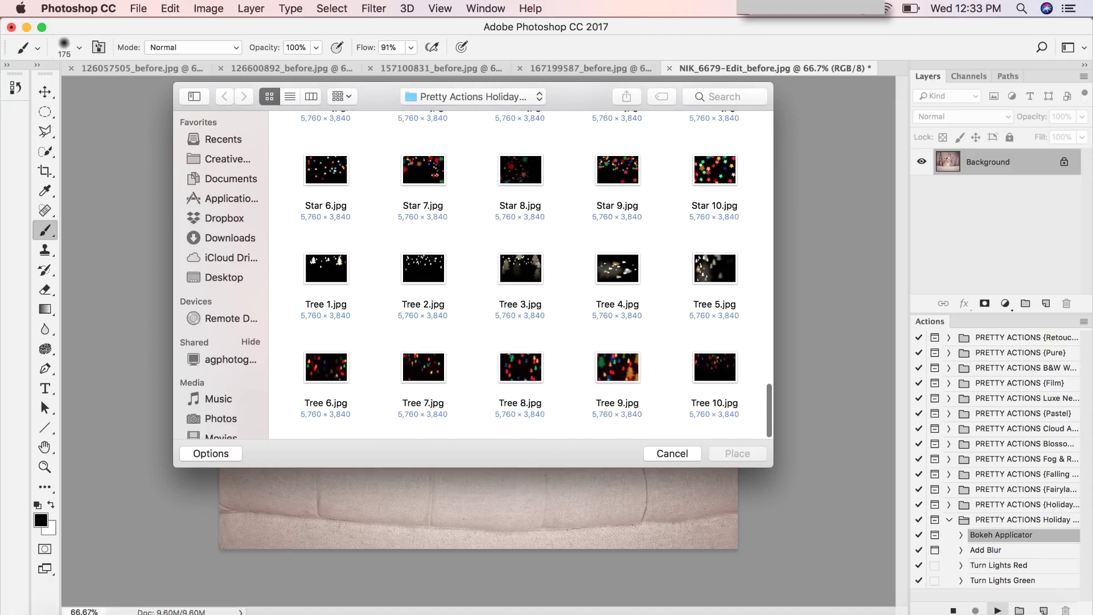
pyautogui.scroll(6, 521, 273)
pyautogui.scroll(-3, 521, 274)
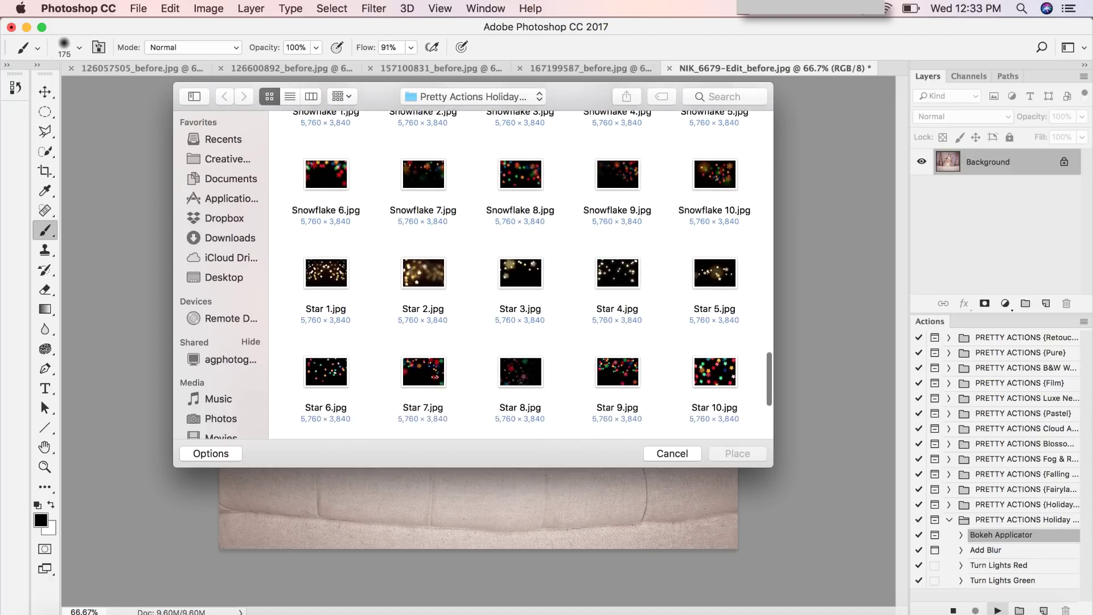
pyautogui.scroll(-3, 521, 273)
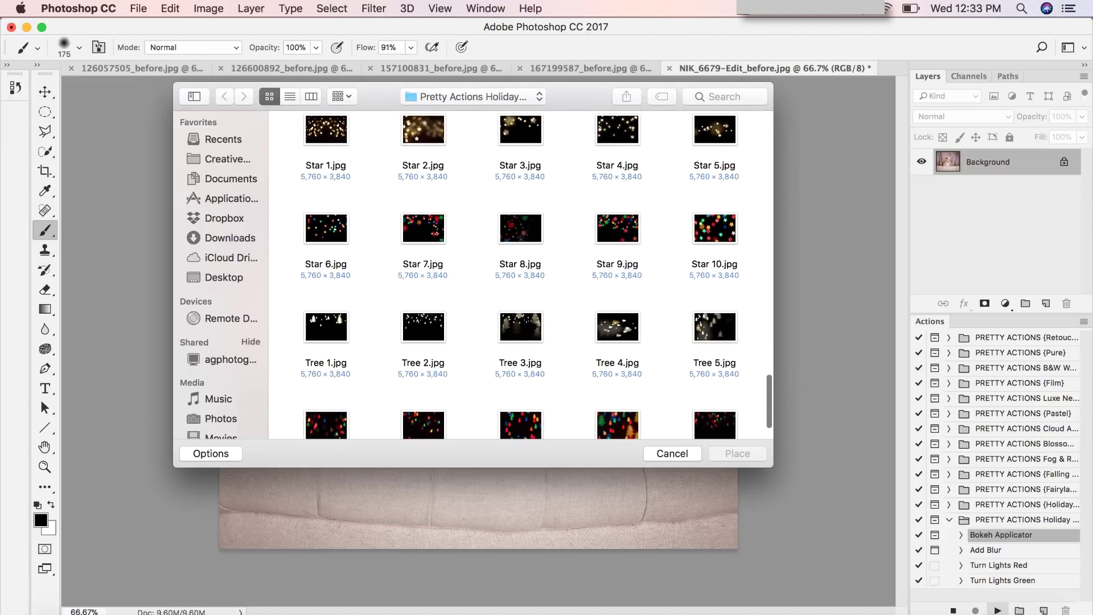
pyautogui.scroll(3, 520, 273)
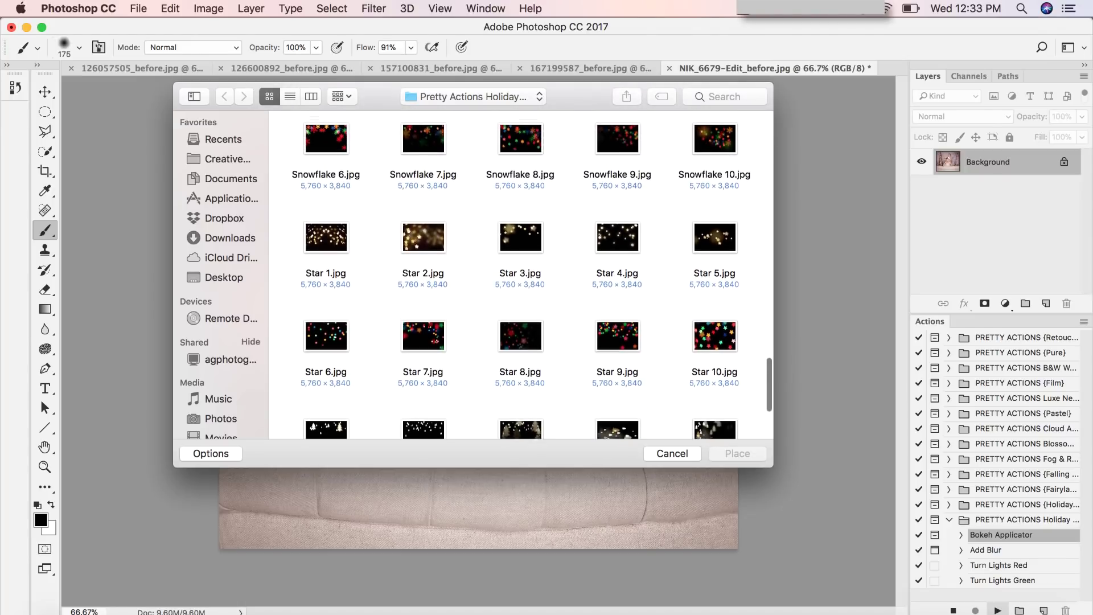
pyautogui.scroll(1, 520, 273)
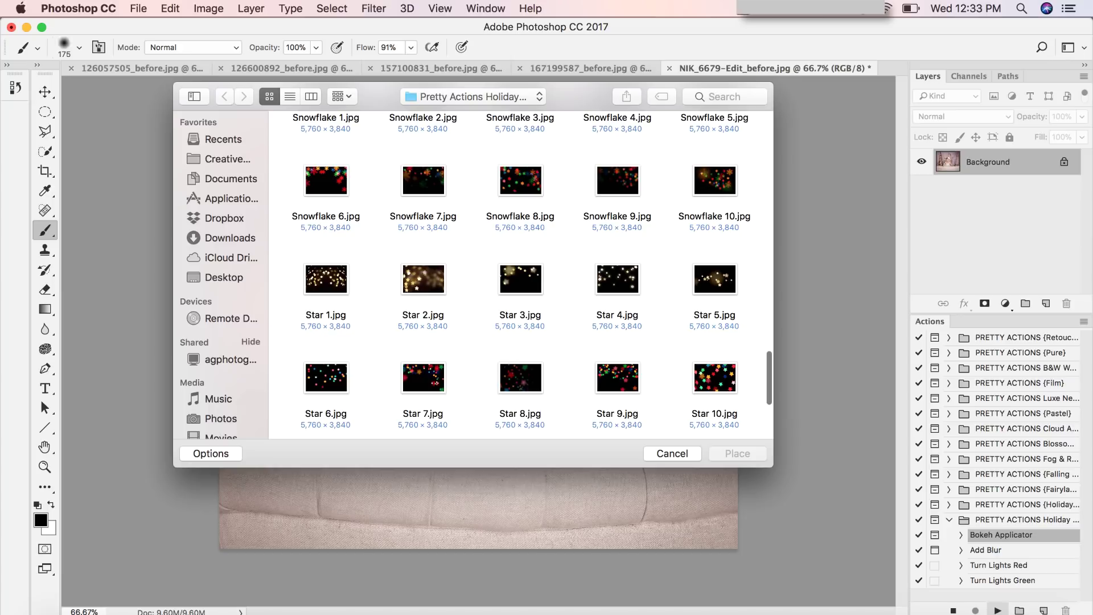
pyautogui.scroll(4, 520, 273)
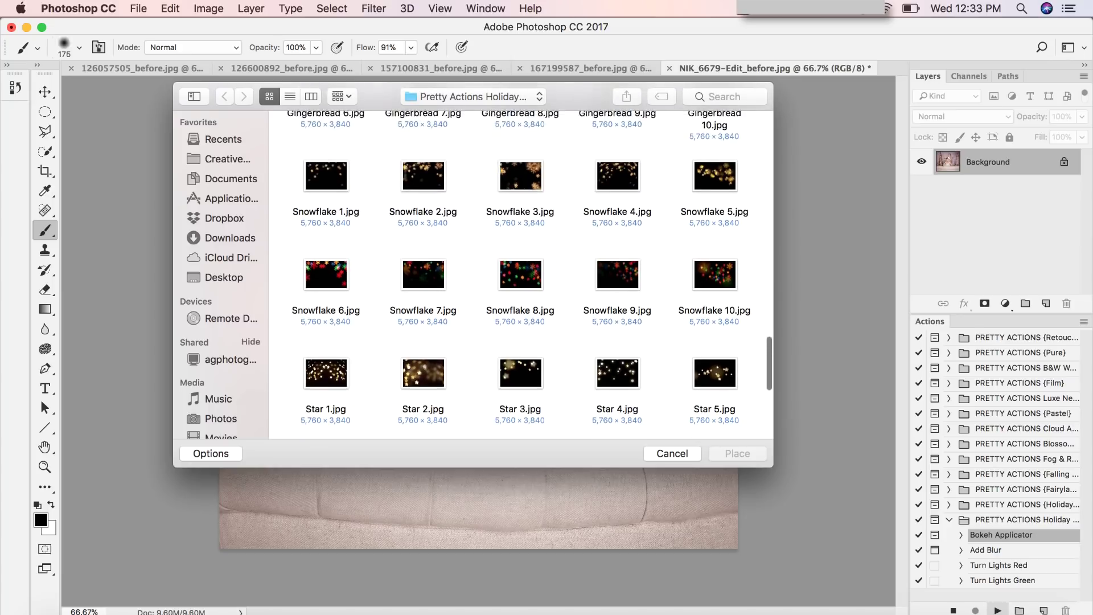
pyautogui.click(520, 211)
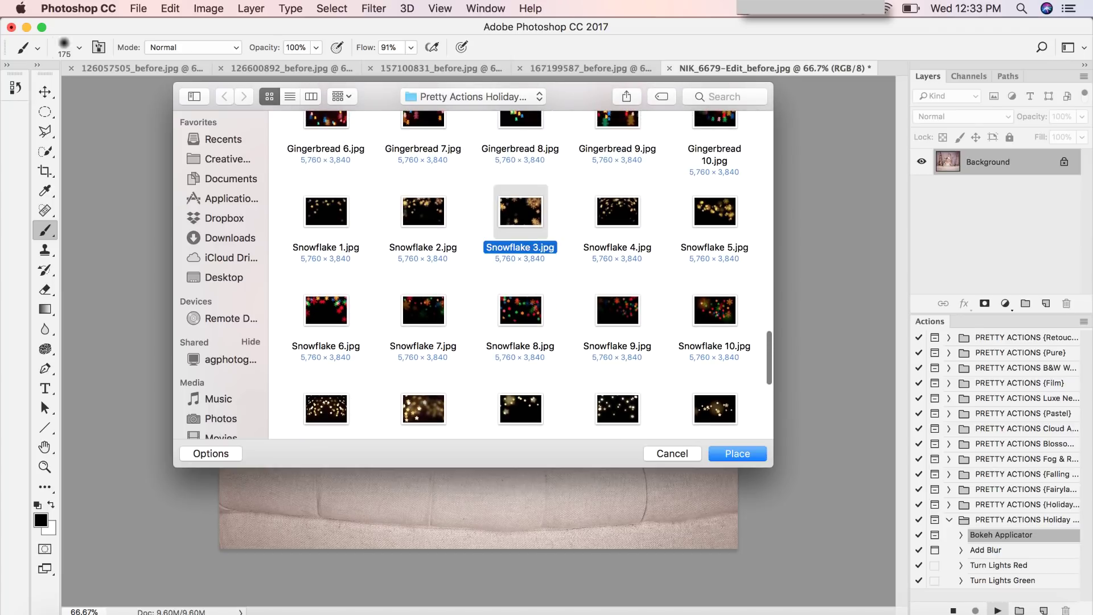
pyautogui.press('Return')
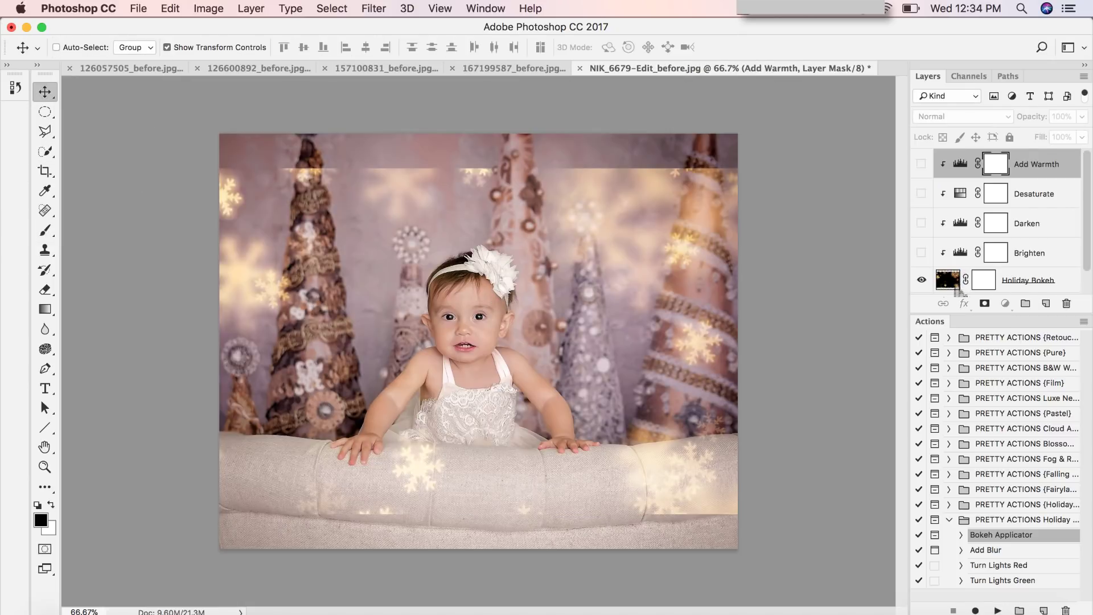
pyautogui.click(961, 281)
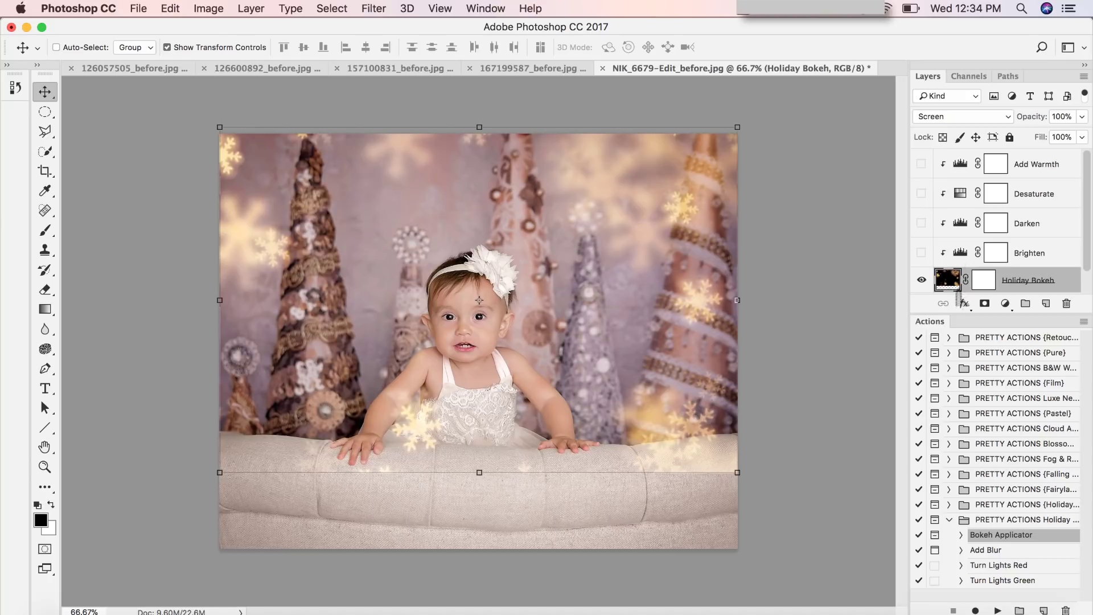
pyautogui.moveTo(983, 315); pyautogui.dragTo(836, 419)
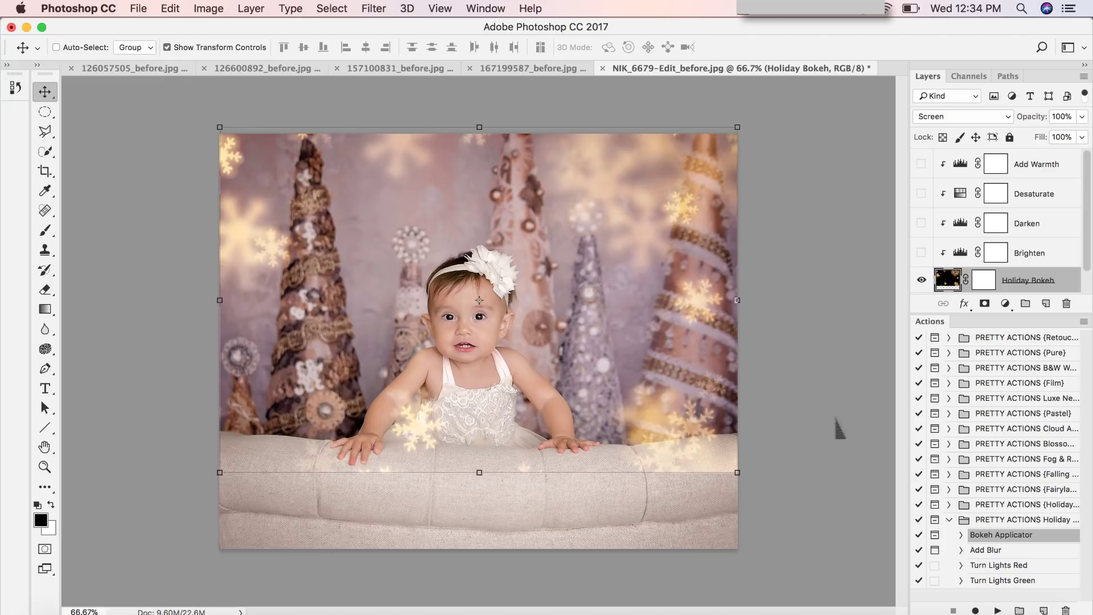
# - Paint black on the Holiday Bokeh mask across the couch with a size 500 brush, and turn on the Desaturate layer to whiten the snowflakes
pyautogui.click(984, 279)
pyautogui.click(45, 230)
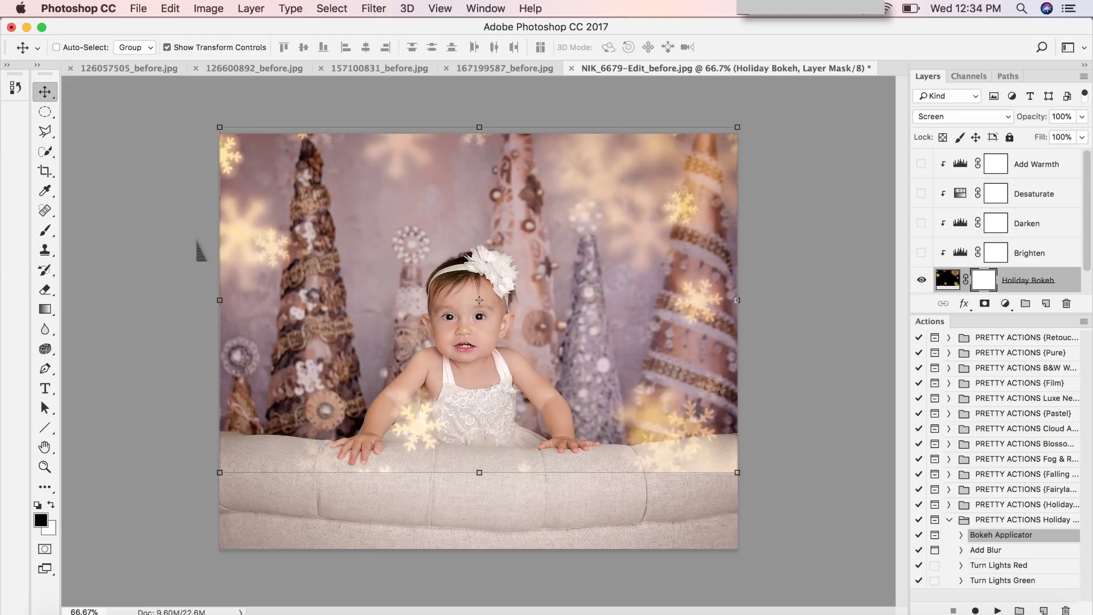
pyautogui.click(45, 230)
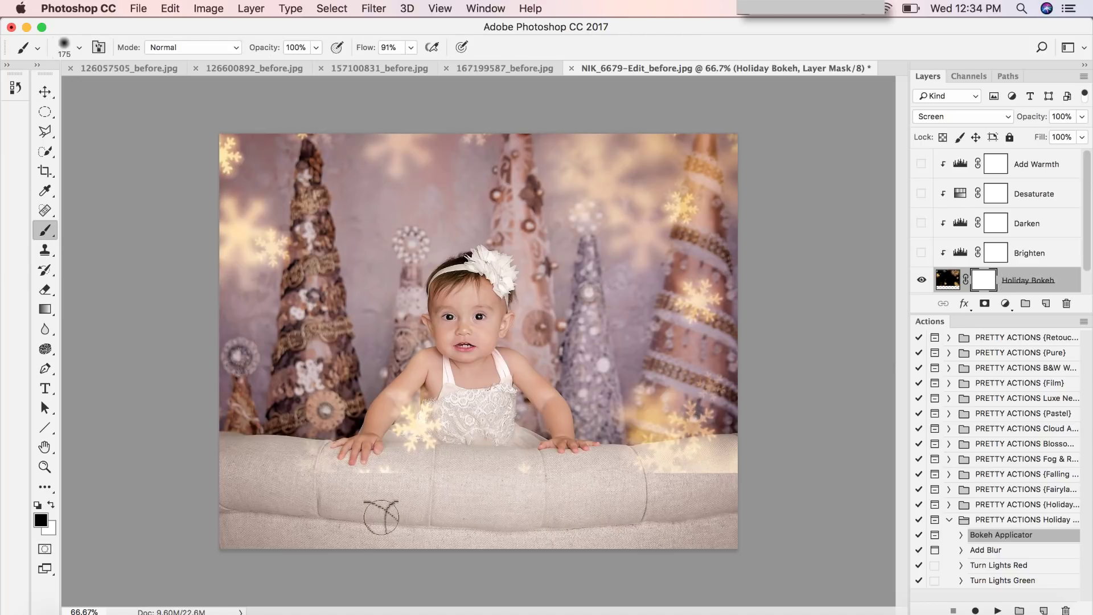
pyautogui.press(']')
pyautogui.press(']')
pyautogui.press(']')
pyautogui.press(']')
pyautogui.press(']')
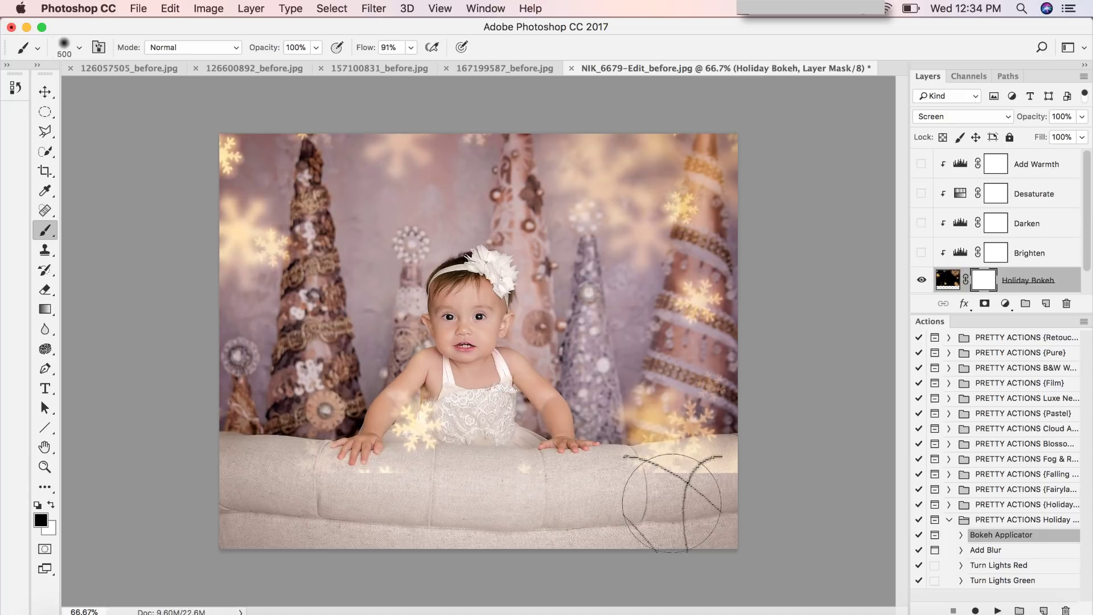
pyautogui.moveTo(744, 481)
pyautogui.mouseDown()
pyautogui.moveTo(576, 557)
pyautogui.moveTo(554, 492)
pyautogui.moveTo(558, 527)
pyautogui.moveTo(479, 556)
pyautogui.moveTo(468, 526)
pyautogui.moveTo(410, 487)
pyautogui.moveTo(349, 511)
pyautogui.moveTo(365, 498)
pyautogui.moveTo(359, 519)
pyautogui.moveTo(316, 484)
pyautogui.moveTo(232, 469)
pyautogui.mouseUp()
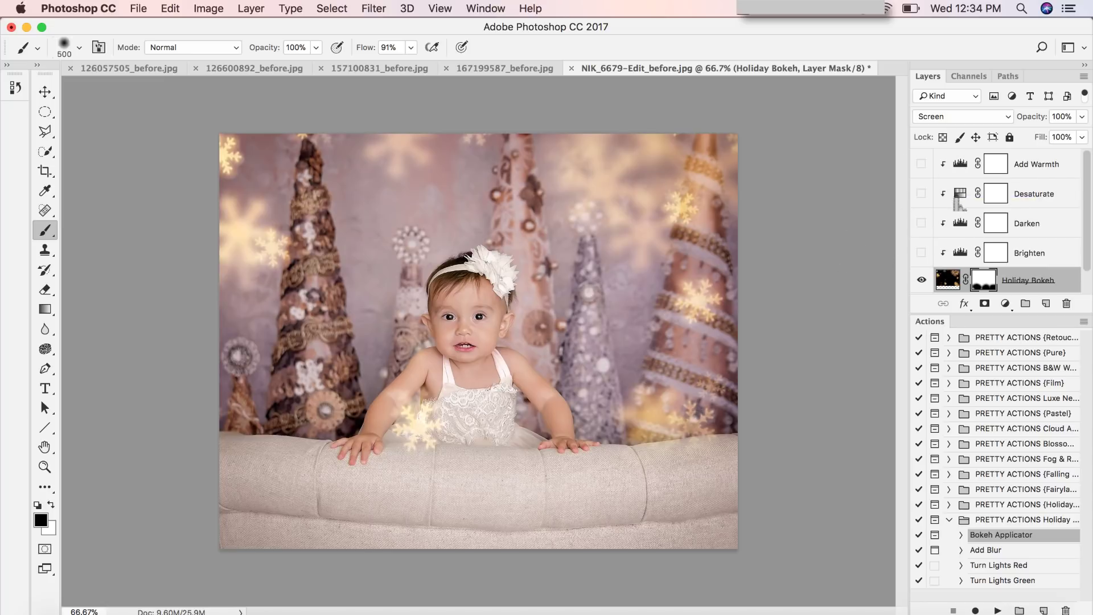
pyautogui.click(922, 193)
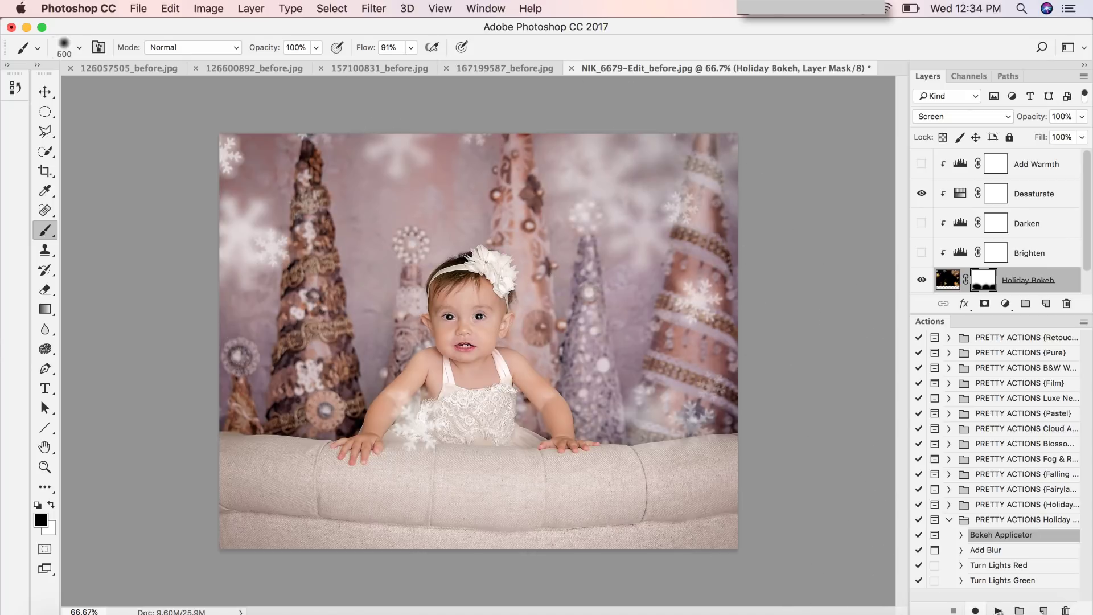
# - Run the Bokeh Applicator action again on the same photo with the Snowflake 1.jpg overlay at its default size and position
pyautogui.click(997, 609)
pyautogui.press('Return')
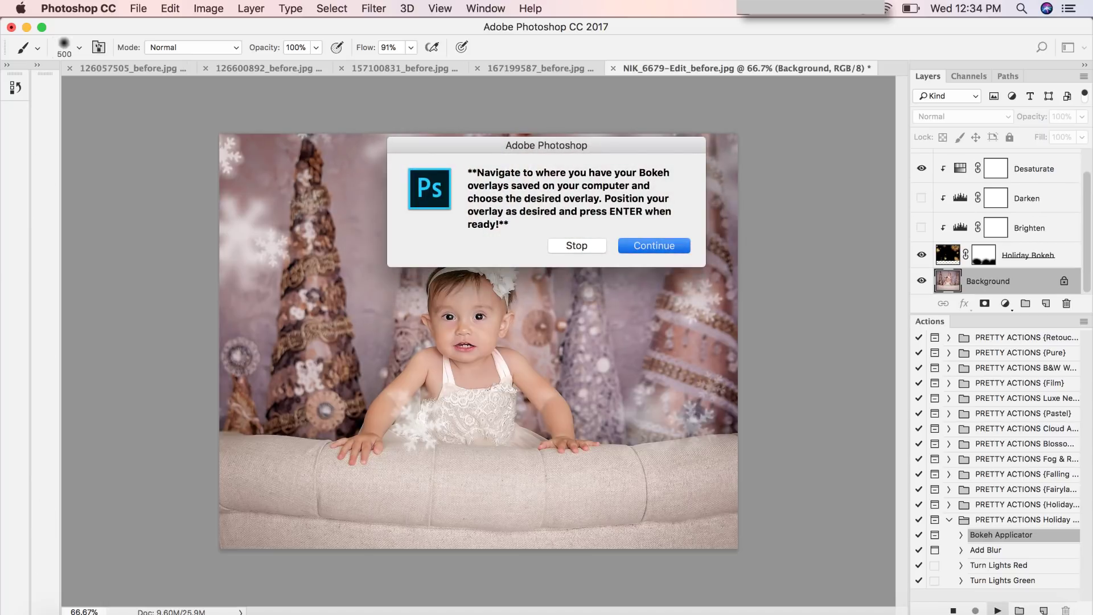
pyautogui.scroll(-15, 520, 273)
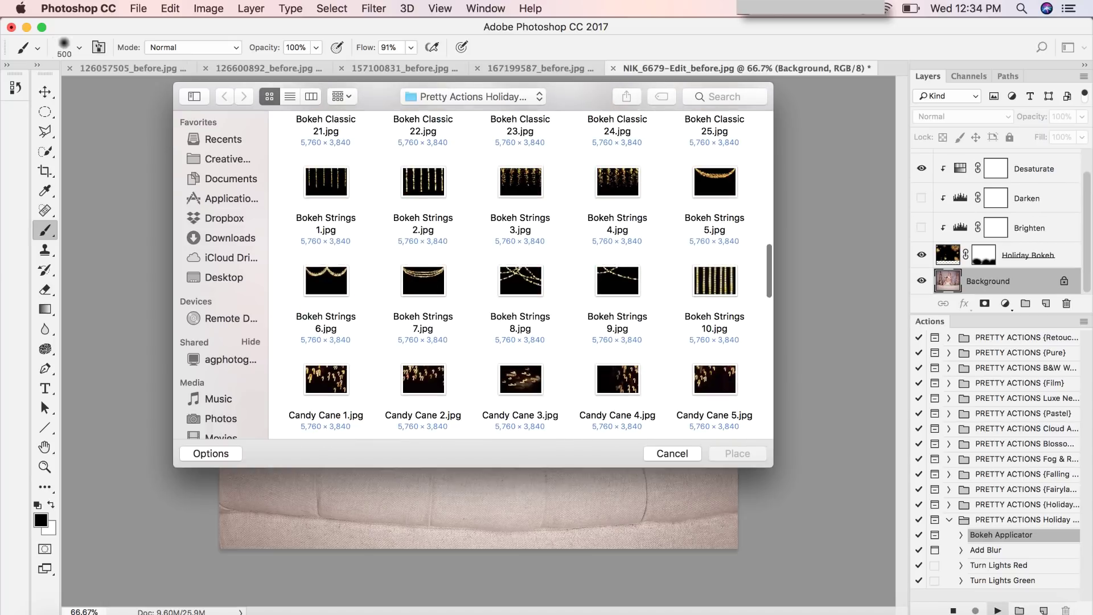
pyautogui.scroll(-3, 521, 273)
pyautogui.scroll(5, 519, 273)
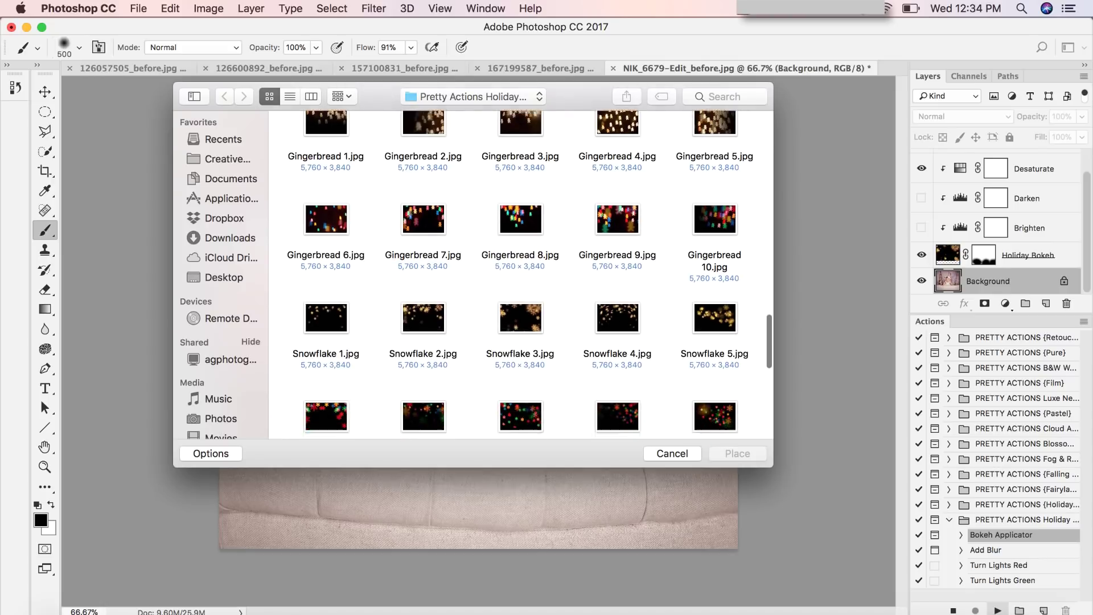
pyautogui.scroll(5, 520, 273)
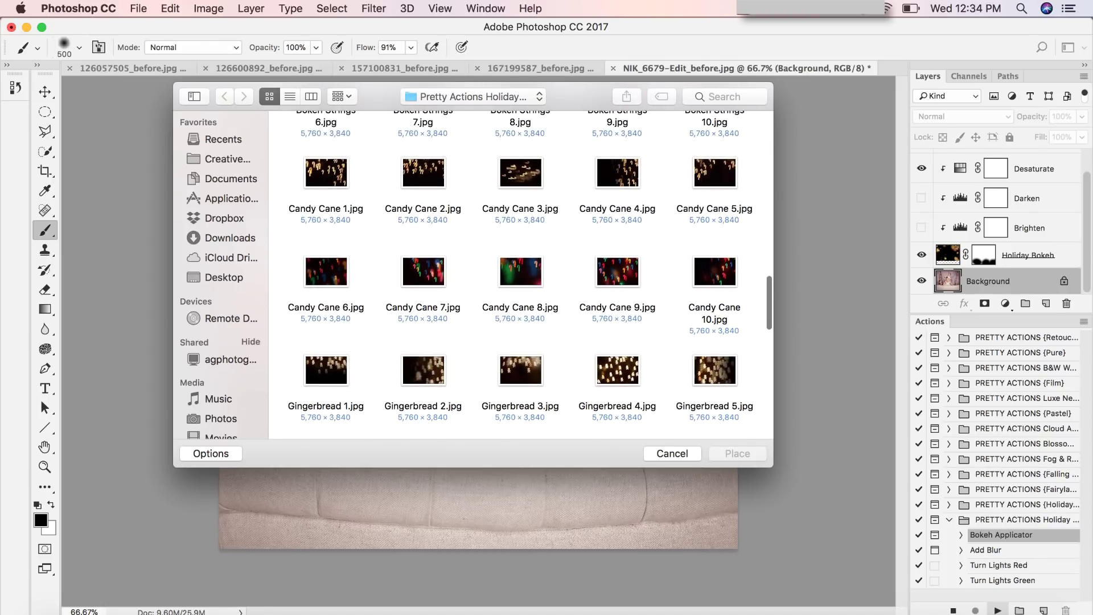
pyautogui.scroll(-10, 519, 273)
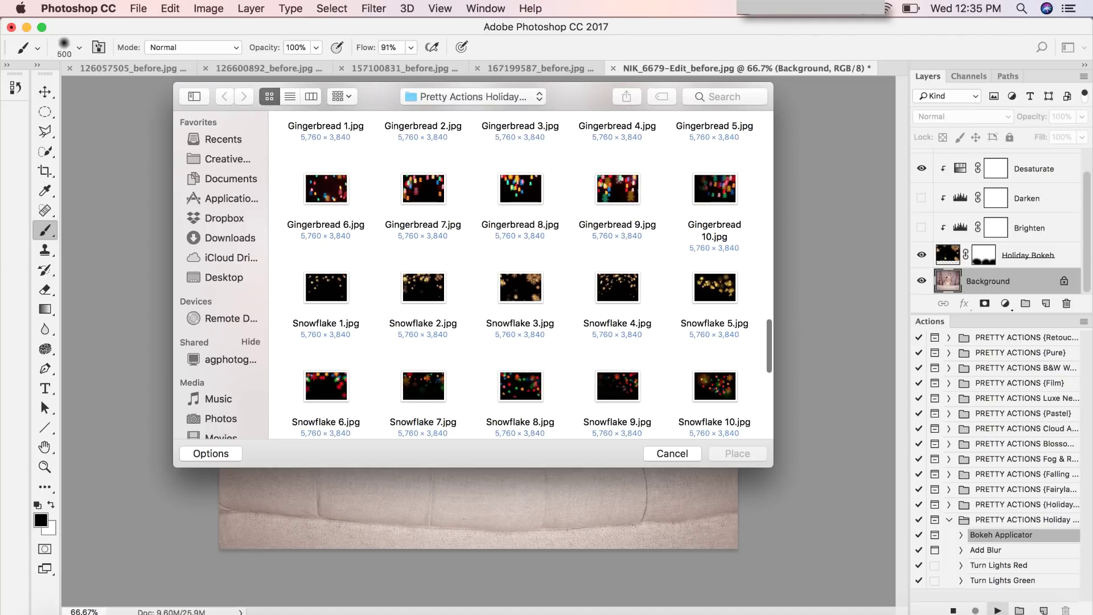
pyautogui.click(326, 287)
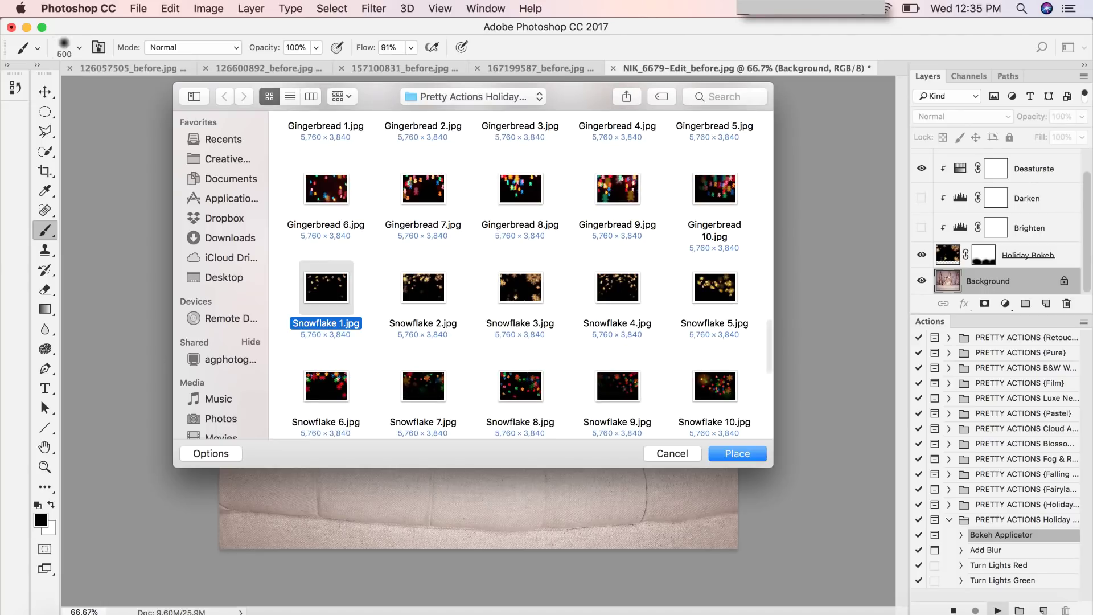
pyautogui.click(737, 453)
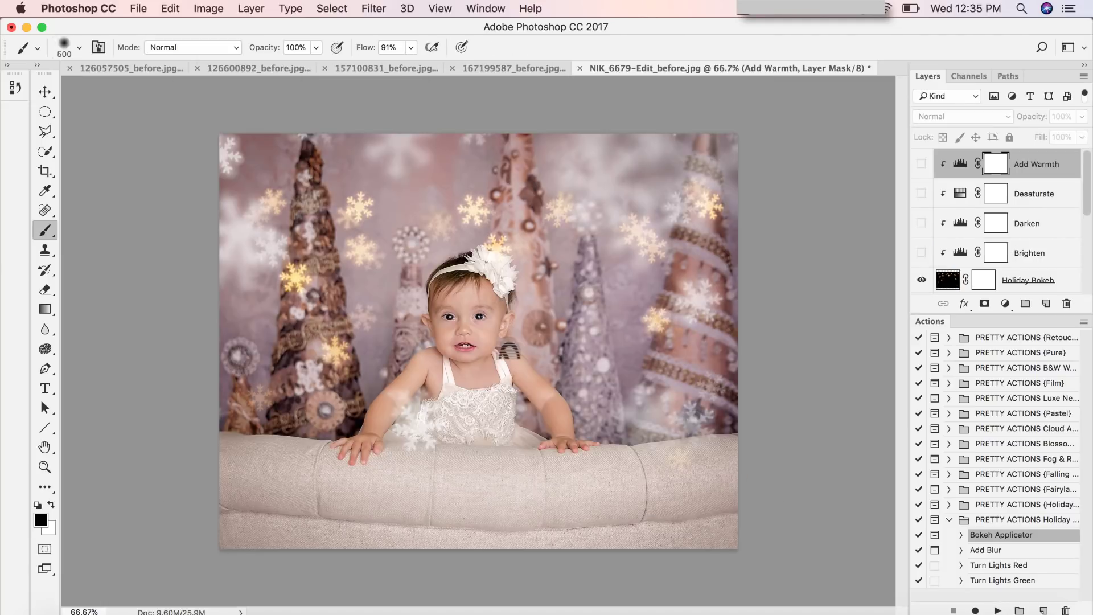
# - Move the new snowflake overlay up past the photo's upper edge and turn on its Desaturate layer
pyautogui.click(960, 280)
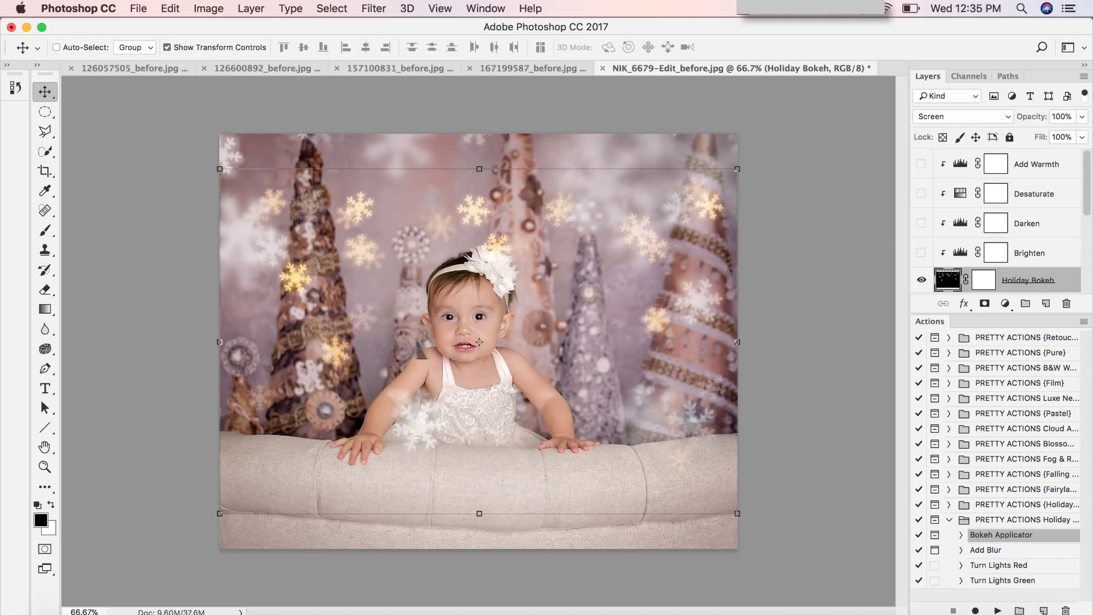
pyautogui.moveTo(478, 512); pyautogui.dragTo(478, 472)
pyautogui.moveTo(503, 368); pyautogui.dragTo(503, 358)
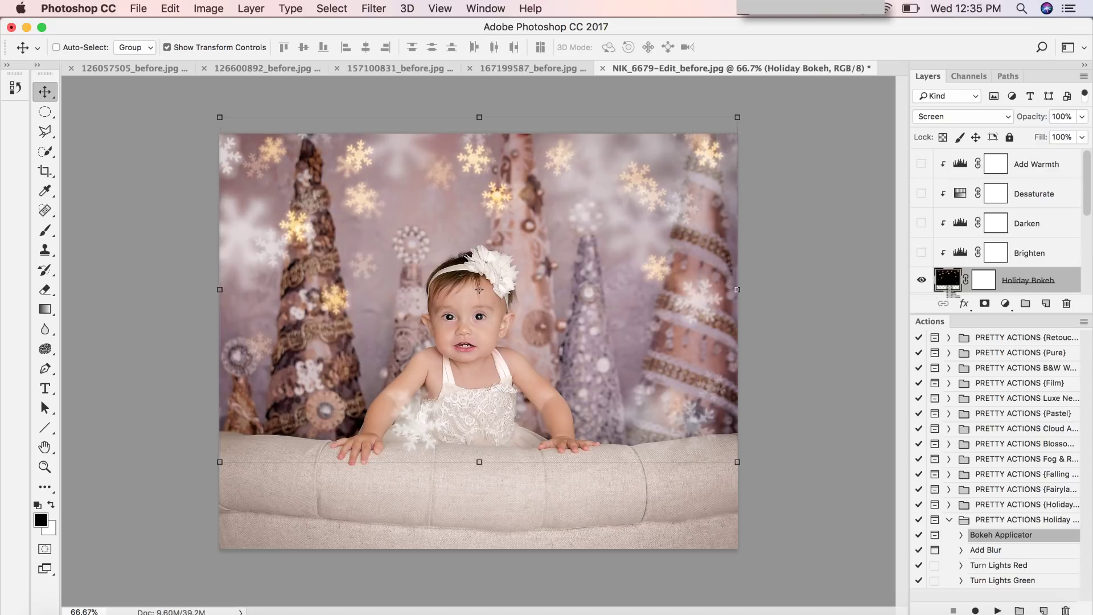
pyautogui.click(922, 194)
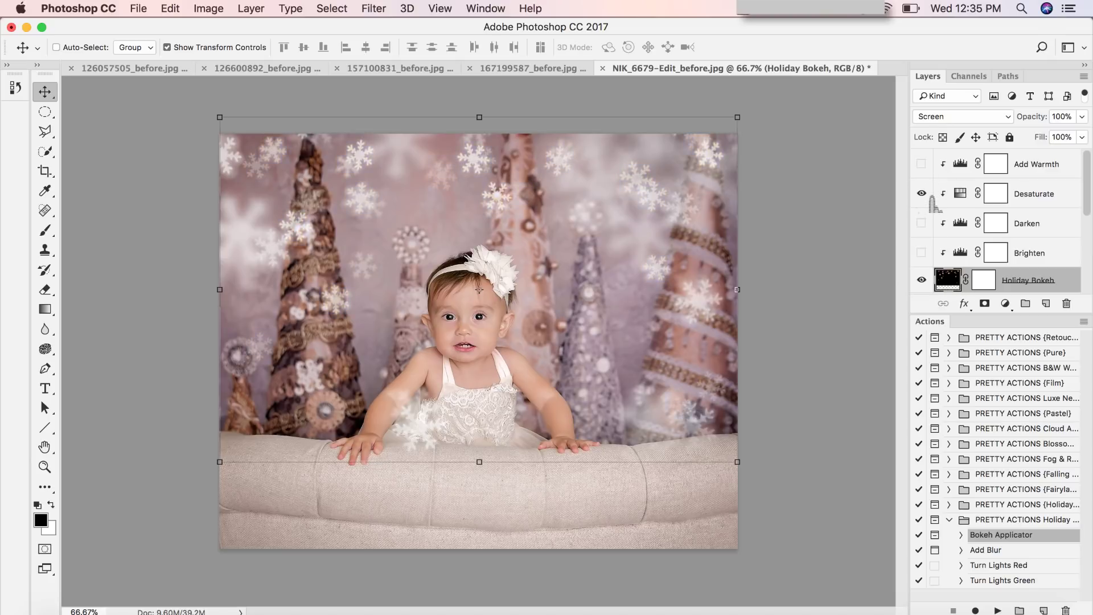
# - Compare the photo with and without the upper Holiday Bokeh layer by toggling its visibility repeatedly, leaving it visible
pyautogui.click(923, 281)
pyautogui.click(922, 281)
pyautogui.click(922, 281)
pyautogui.click(922, 281)
pyautogui.click(923, 281)
pyautogui.click(922, 282)
pyautogui.click(923, 281)
pyautogui.click(922, 281)
# - Paint black on the lower Holiday Bokeh mask over the baby's dress and arm with the size 500 brush to remove the snowflakes there
pyautogui.moveTo(931, 291); pyautogui.dragTo(957, 228)
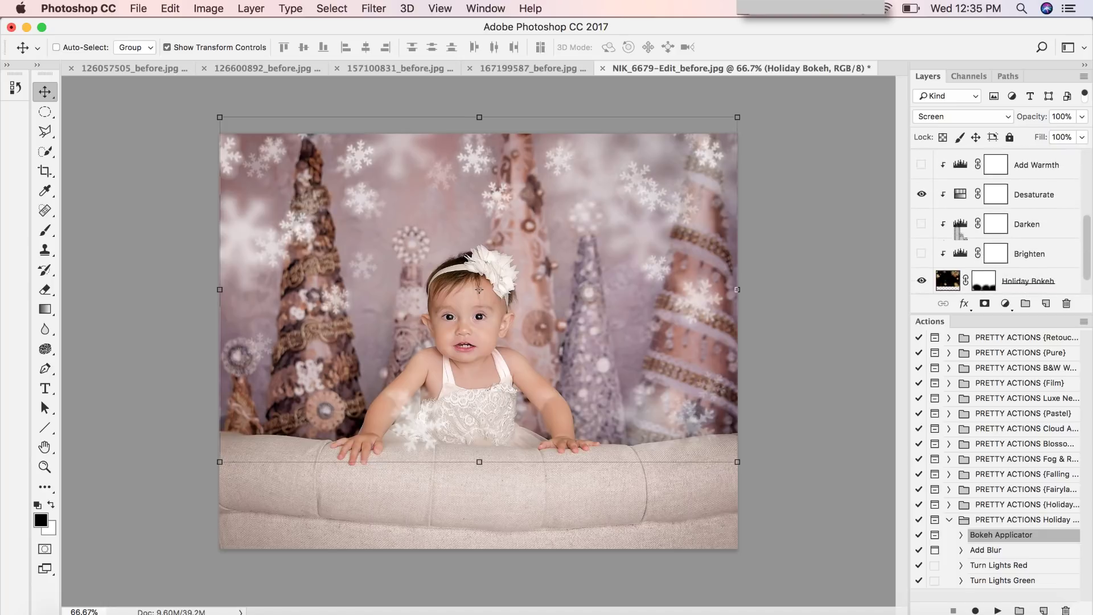
pyautogui.click(984, 267)
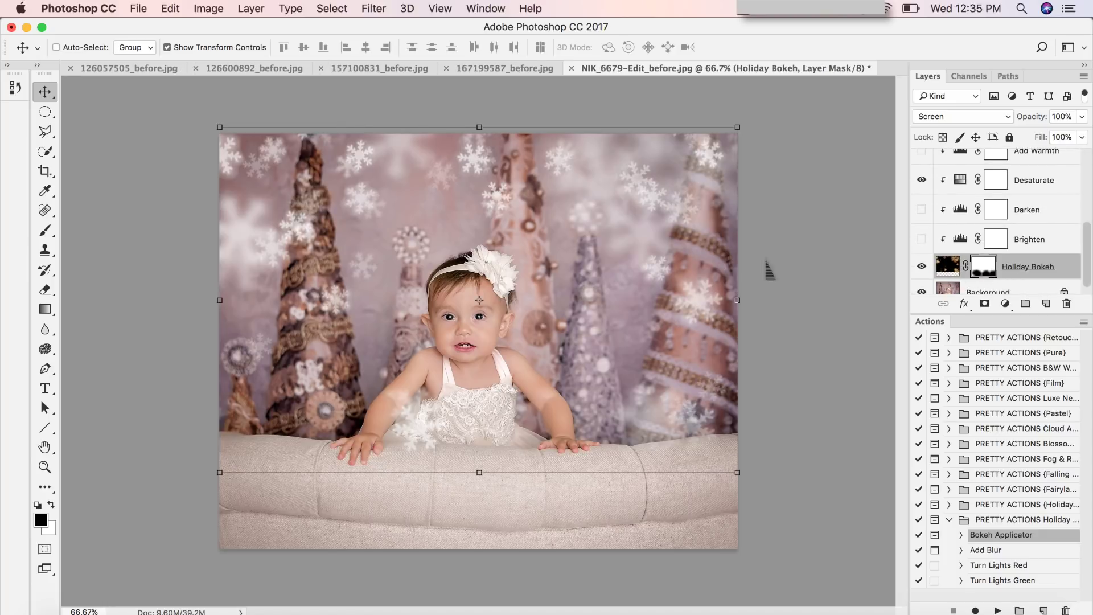
pyautogui.click(45, 230)
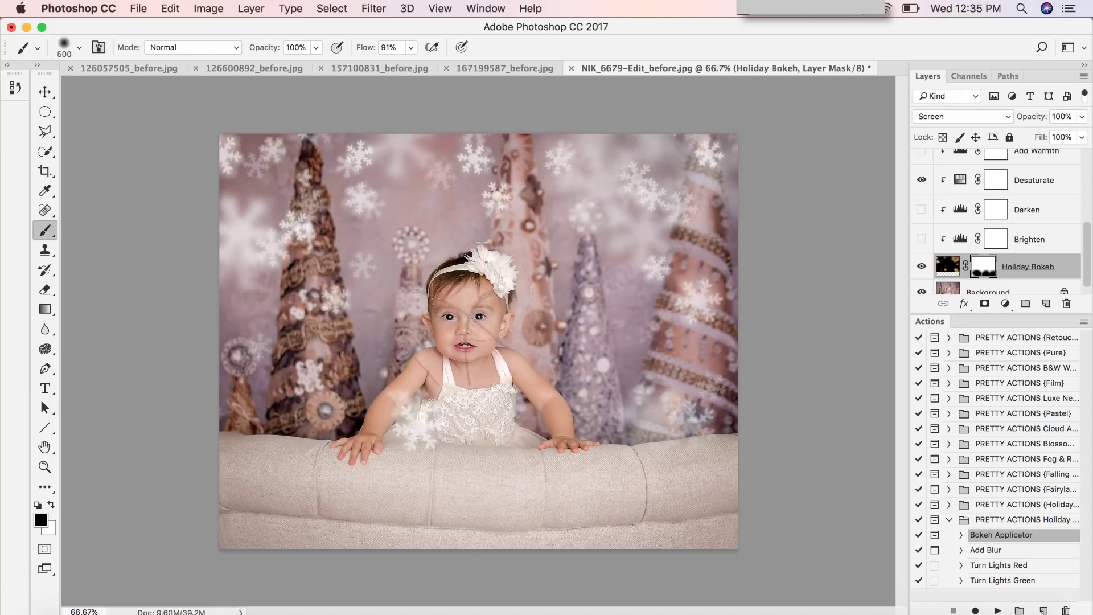
pyautogui.moveTo(467, 490)
pyautogui.mouseDown()
pyautogui.moveTo(418, 417)
pyautogui.moveTo(418, 446)
pyautogui.moveTo(407, 413)
pyautogui.moveTo(428, 435)
pyautogui.moveTo(408, 411)
pyautogui.mouseUp()
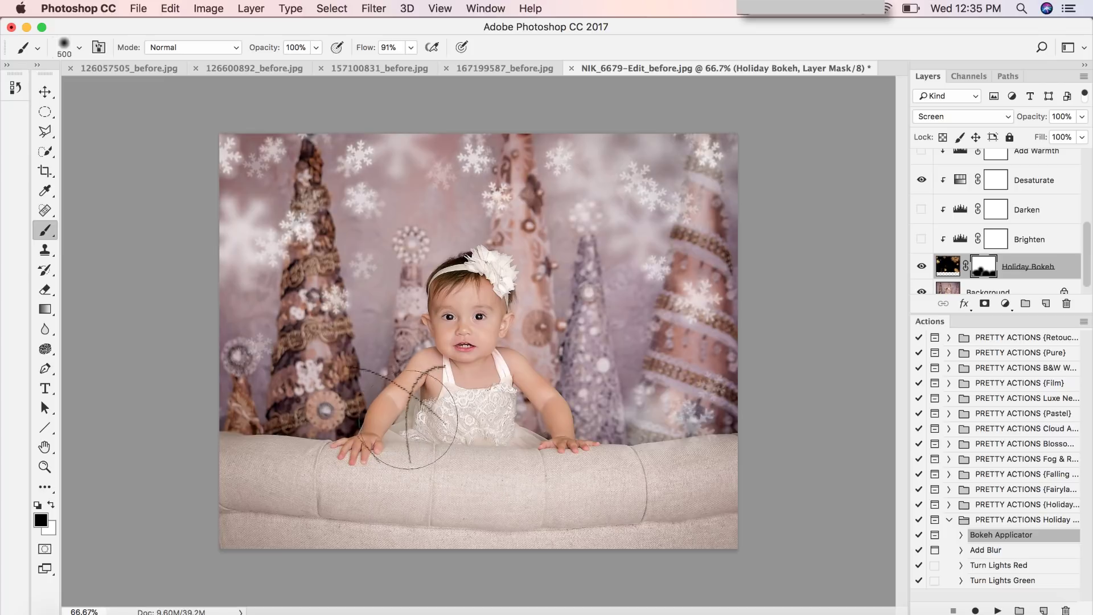